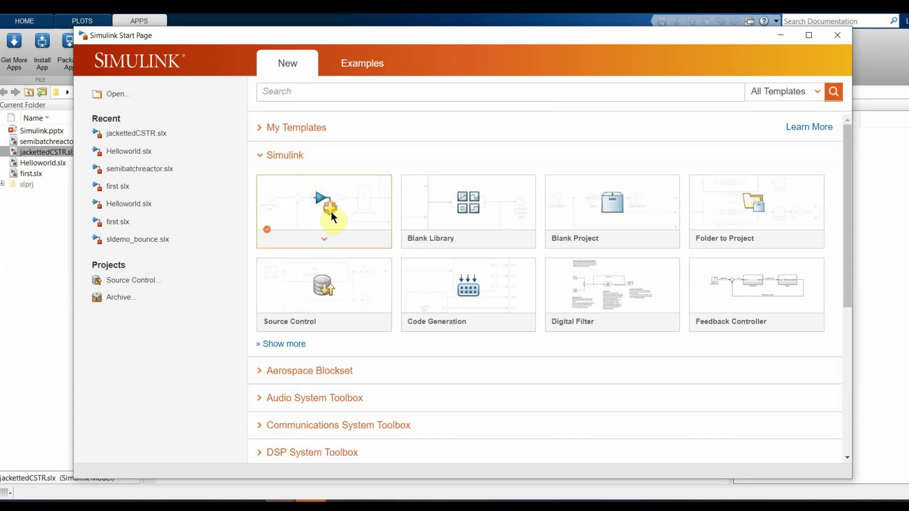
Create a blank Simulink model and maximize its untitled window
{"action": "left_click", "coordinate": [347, 207]}
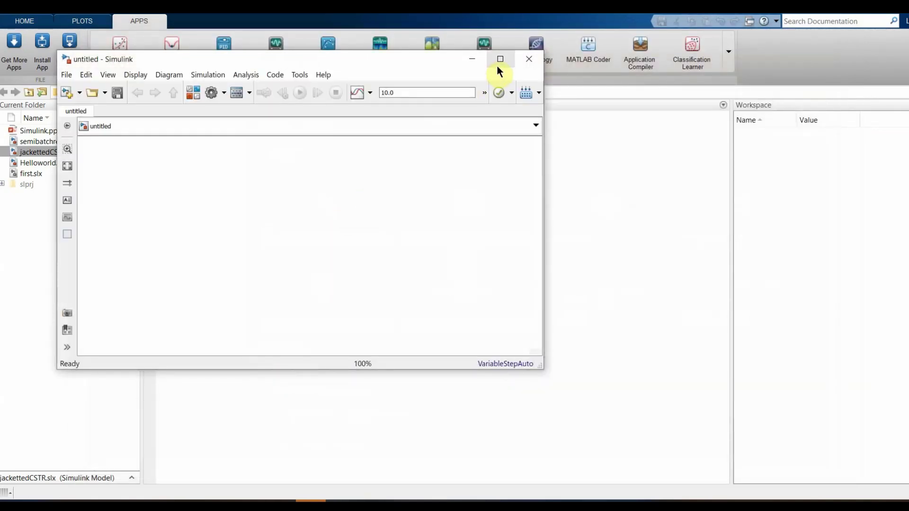
{"action": "left_click_drag", "start_coordinate": [410, 65], "coordinate": [508, 84]}
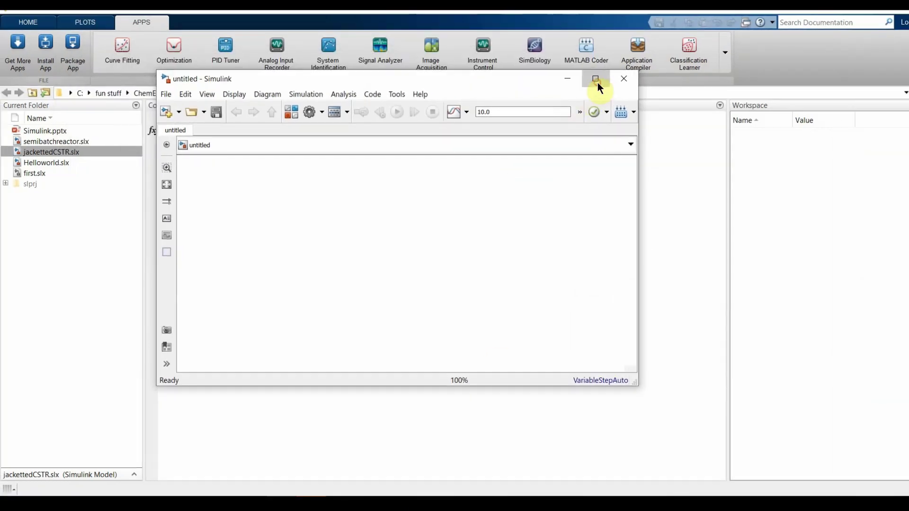
{"action": "left_click", "coordinate": [601, 83]}
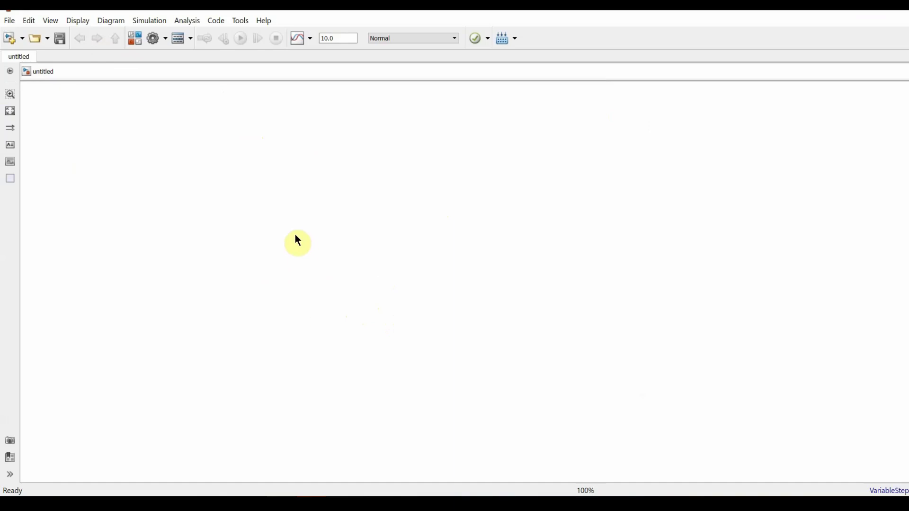
Bring up the quick block search on the empty canvas, then dismiss it
{"action": "double_click", "coordinate": [320, 235]}
{"action": "left_click", "coordinate": [243, 203]}
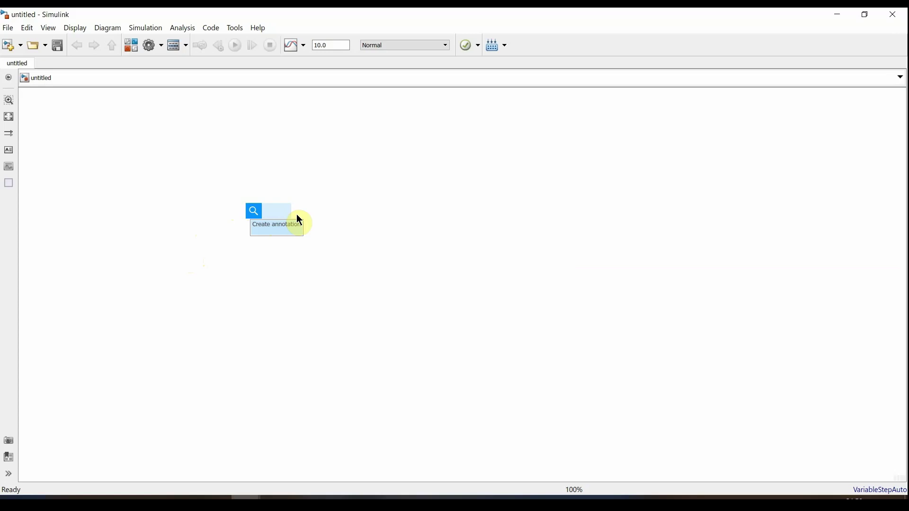
{"action": "left_click", "coordinate": [162, 166]}
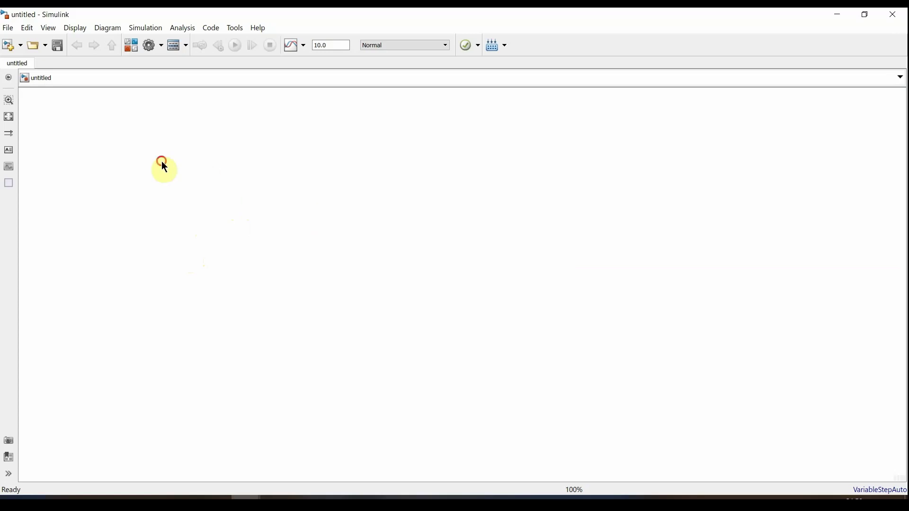
{"action": "left_click", "coordinate": [129, 46]}
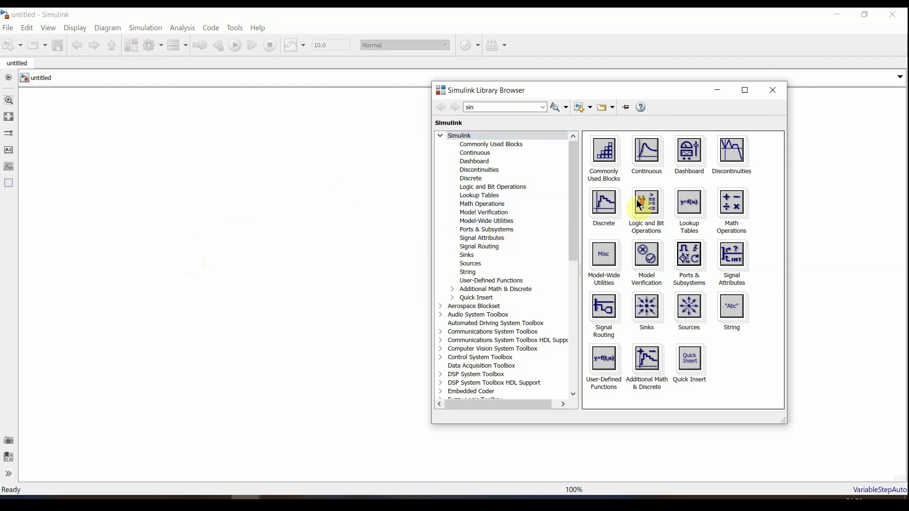
{"action": "mouse_move", "coordinate": [570, 208]}
{"action": "left_mouse_down"}
{"action": "mouse_move", "coordinate": [574, 240]}
{"action": "mouse_move", "coordinate": [571, 195]}
{"action": "left_mouse_up"}
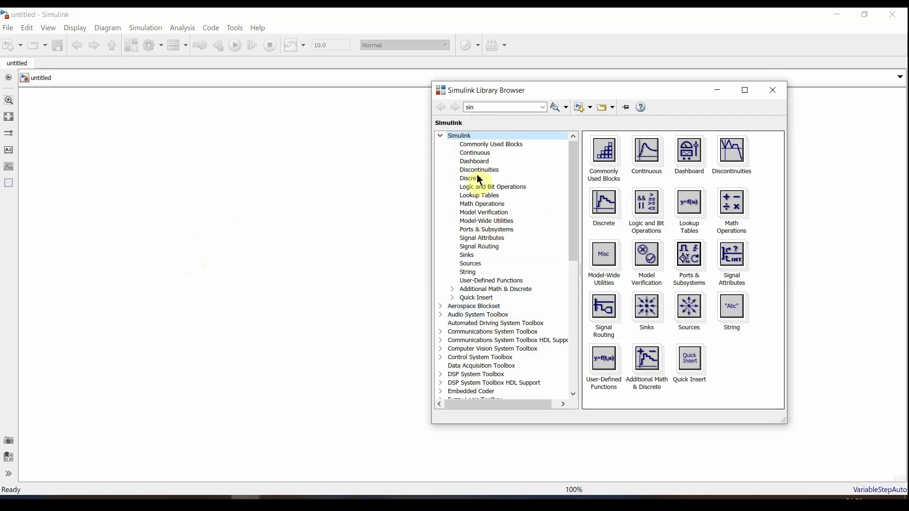
{"action": "left_click", "coordinate": [493, 145]}
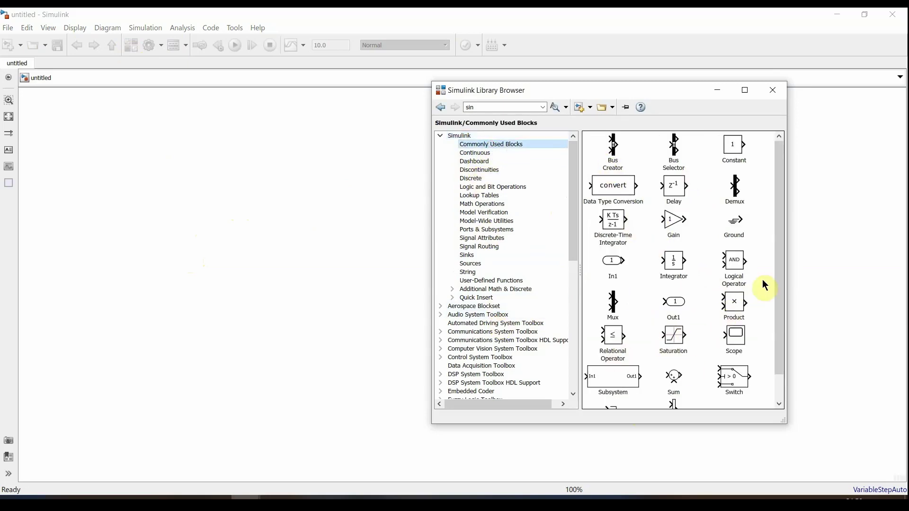
{"action": "scroll", "coordinate": [775, 290], "scroll_direction": "down", "scroll_amount": 2}
{"action": "scroll", "coordinate": [455, 237], "scroll_direction": "down", "scroll_amount": 2}
{"action": "scroll", "coordinate": [445, 270], "scroll_direction": "up", "scroll_amount": 2}
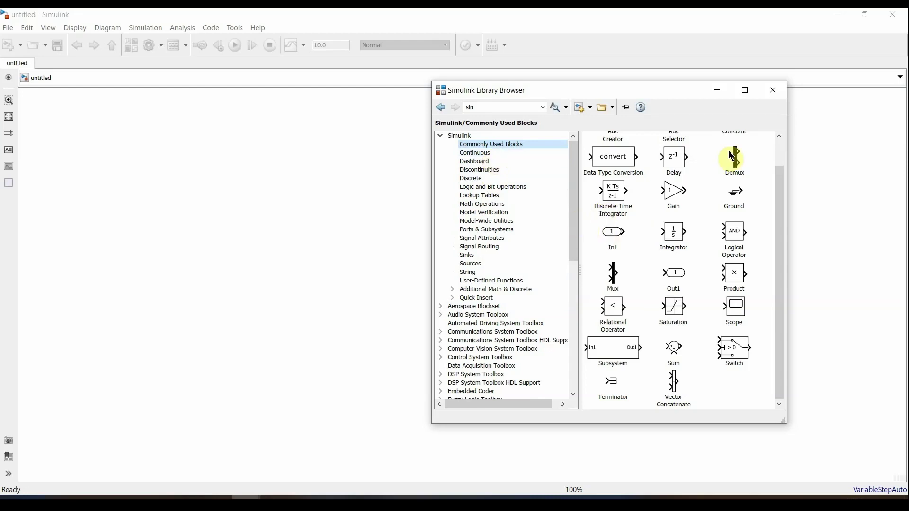
{"action": "left_click", "coordinate": [772, 91]}
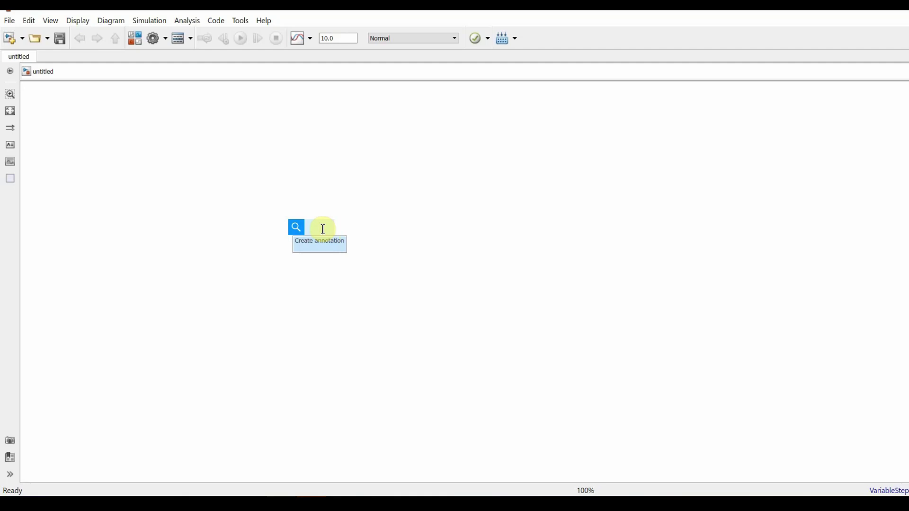
Insert a Gain block from Math Operations with value 0.4
{"action": "type", "text": "gain"}
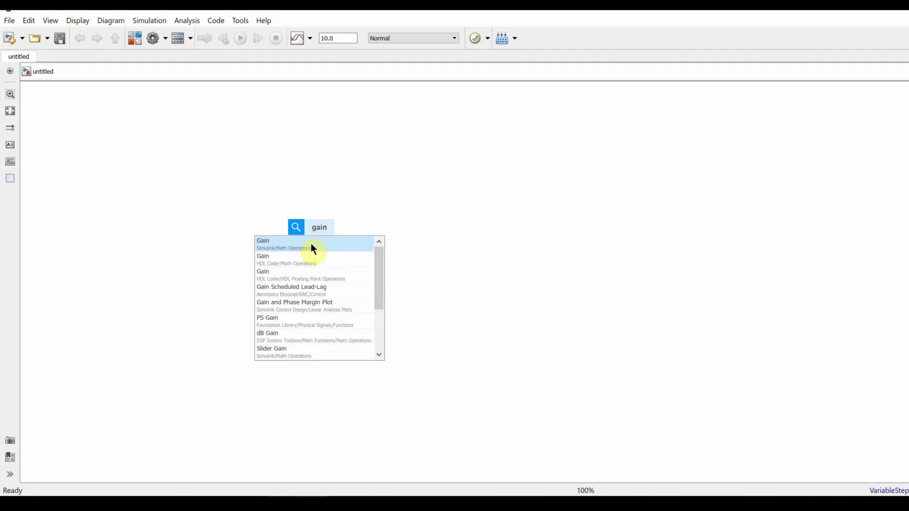
{"action": "left_click", "coordinate": [312, 245]}
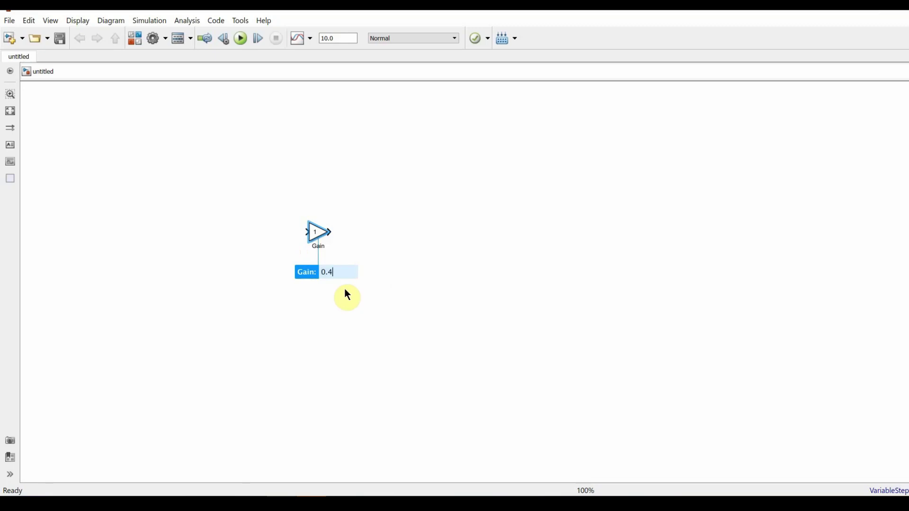
{"action": "left_click", "coordinate": [389, 212]}
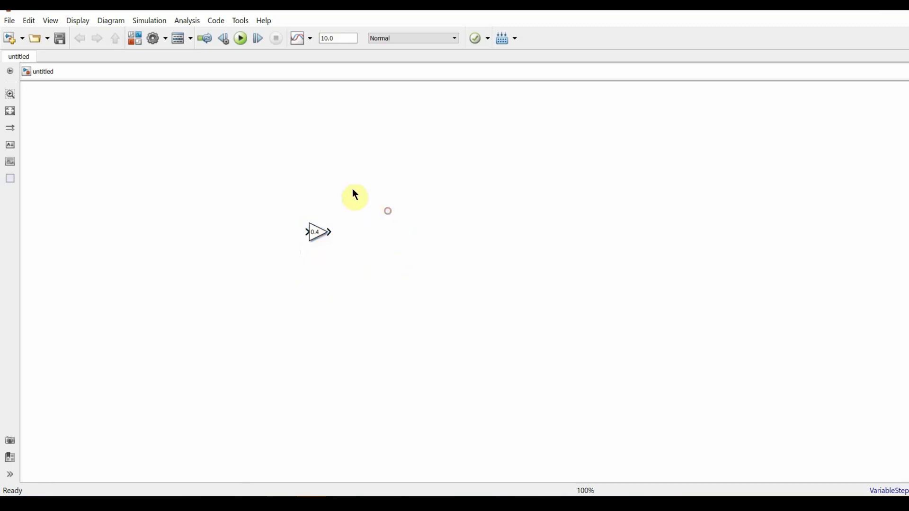
Insert a Constant block with value -1
{"action": "double_click", "coordinate": [354, 193]}
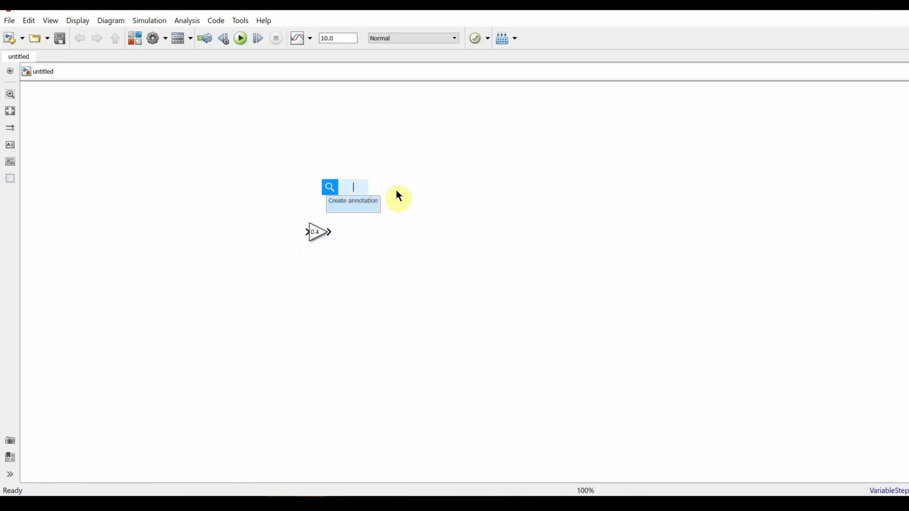
{"action": "type", "text": "con"}
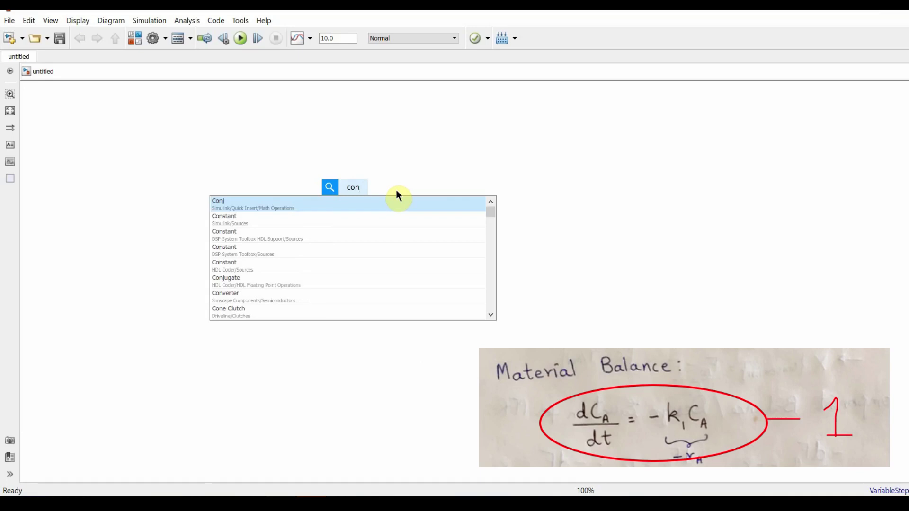
{"action": "type", "text": "s"}
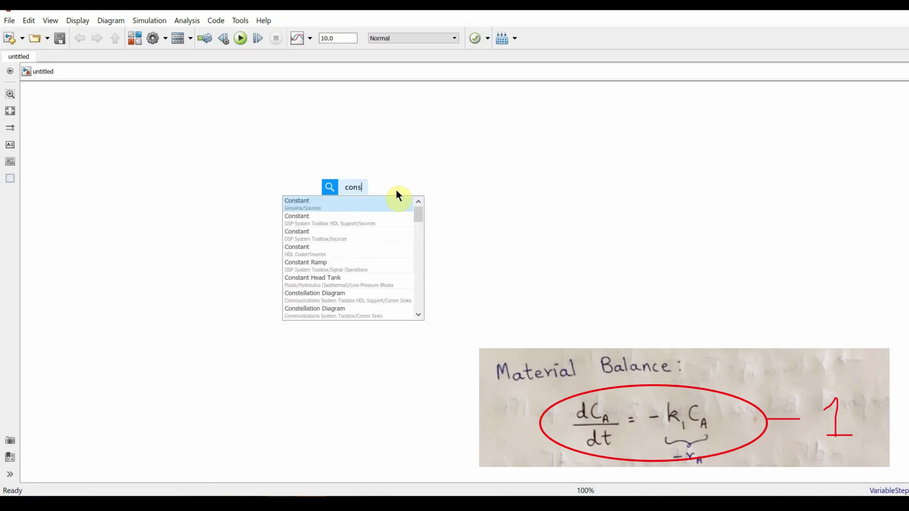
{"action": "left_click", "coordinate": [378, 204]}
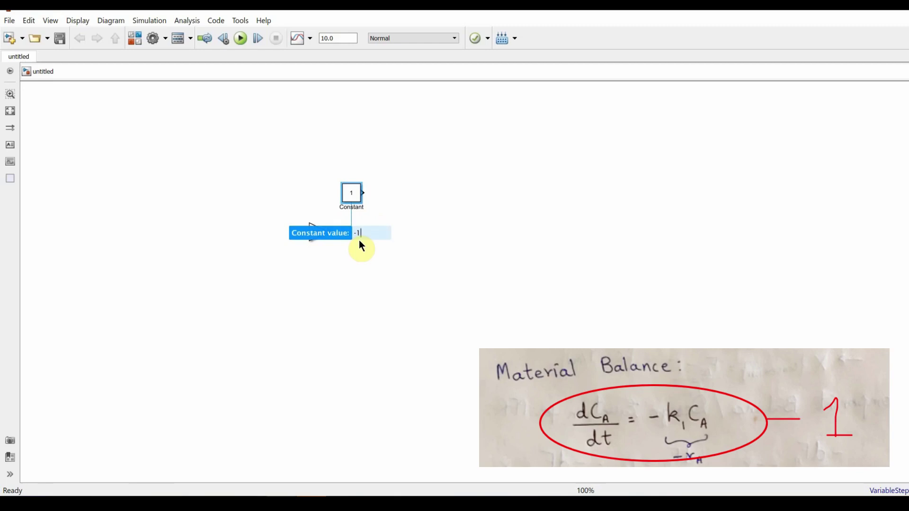
{"action": "left_click", "coordinate": [419, 229]}
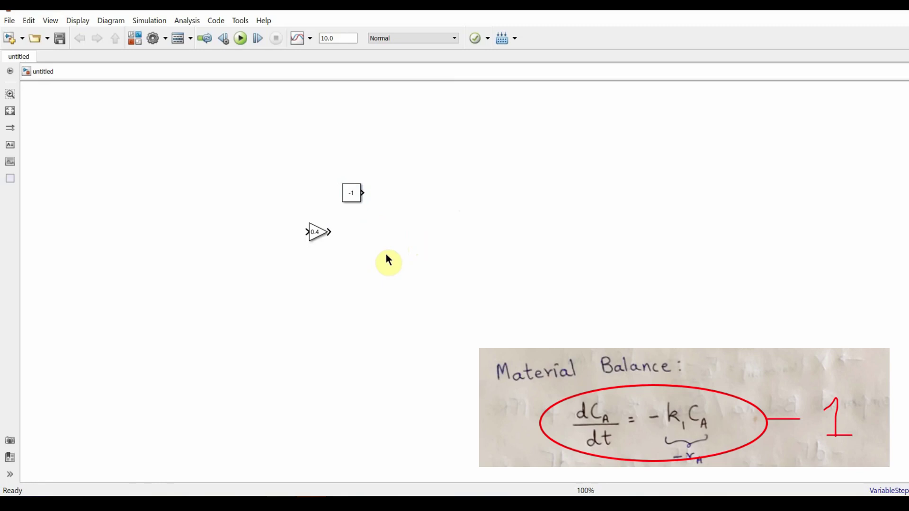
Insert a Multiply (Product) block to the right of the 0.4 Gain
{"action": "double_click", "coordinate": [367, 234]}
{"action": "type", "text": "mu"}
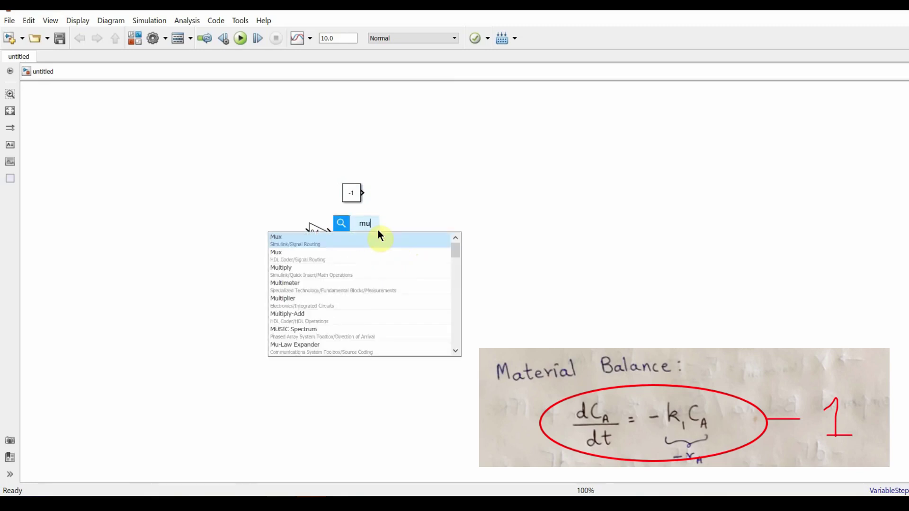
{"action": "type", "text": "ltiply"}
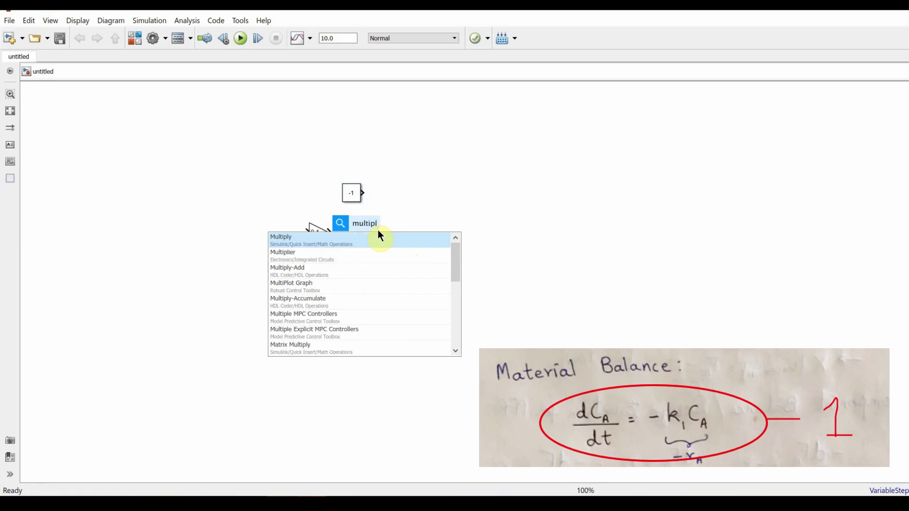
{"action": "key", "text": "Return"}
{"action": "left_click_drag", "start_coordinate": [370, 236], "coordinate": [398, 236]}
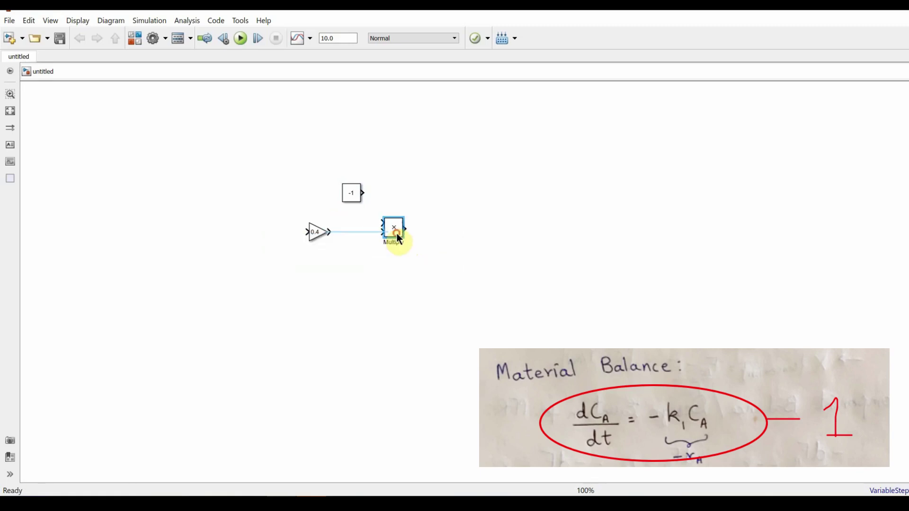
Wire the 0.4 Gain and -1 Constant outputs into the Multiply inputs
{"action": "left_click_drag", "start_coordinate": [332, 232], "coordinate": [385, 233]}
{"action": "left_click", "coordinate": [385, 231]}
{"action": "left_click_drag", "start_coordinate": [363, 193], "coordinate": [382, 221]}
{"action": "left_click", "coordinate": [411, 216]}
{"action": "double_click", "coordinate": [487, 228]}
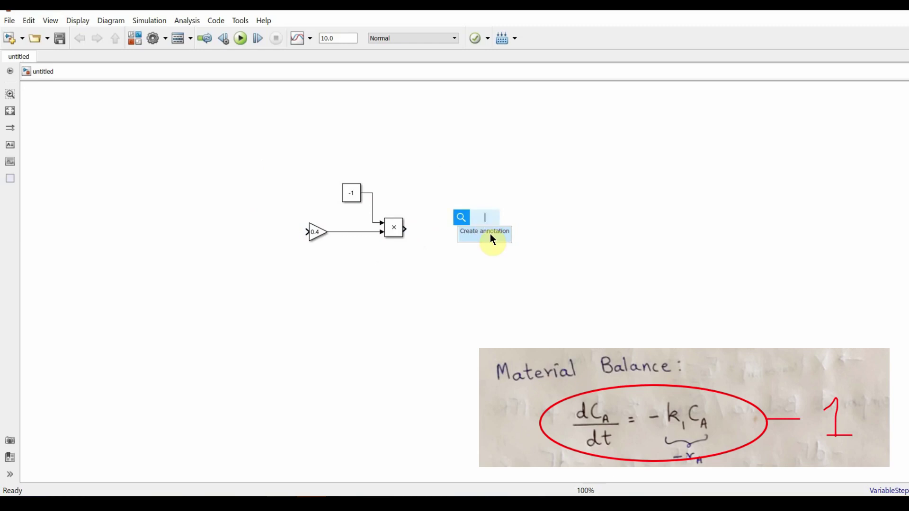
Insert an Integrator block with initial condition 5
{"action": "type", "text": "integ"}
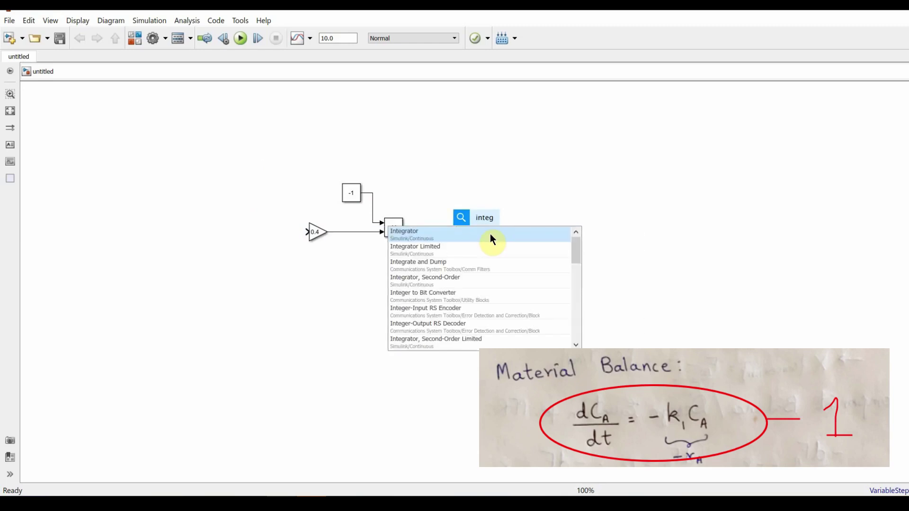
{"action": "left_click", "coordinate": [490, 234]}
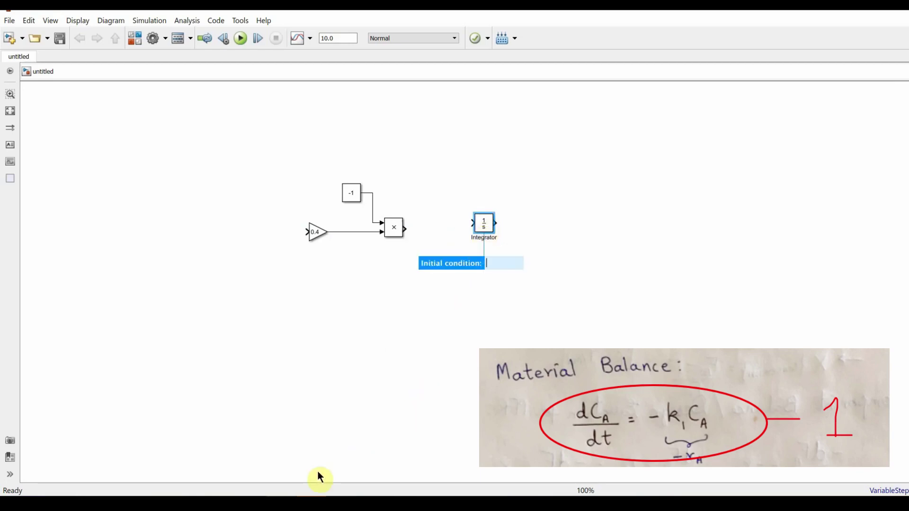
{"action": "key", "text": "alt+Tab"}
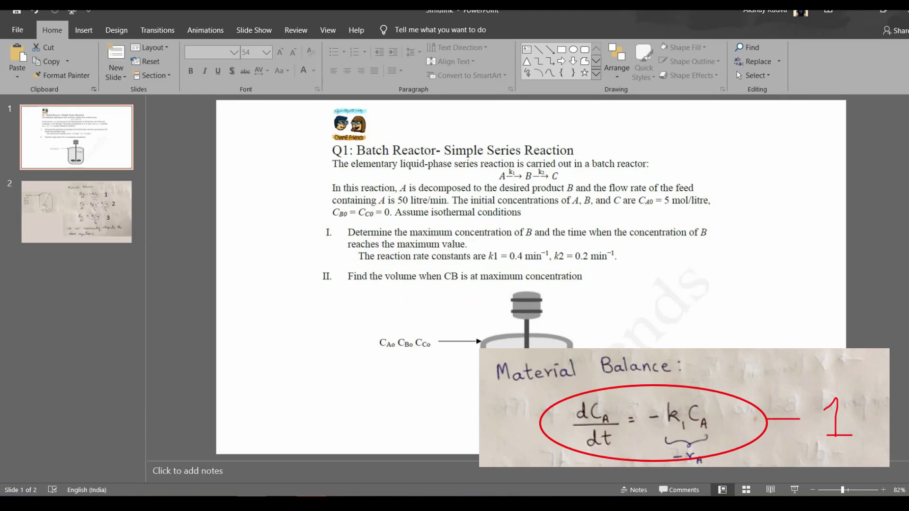
{"action": "key", "text": "alt+Tab"}
{"action": "type", "text": "5"}
{"action": "left_click", "coordinate": [566, 268]}
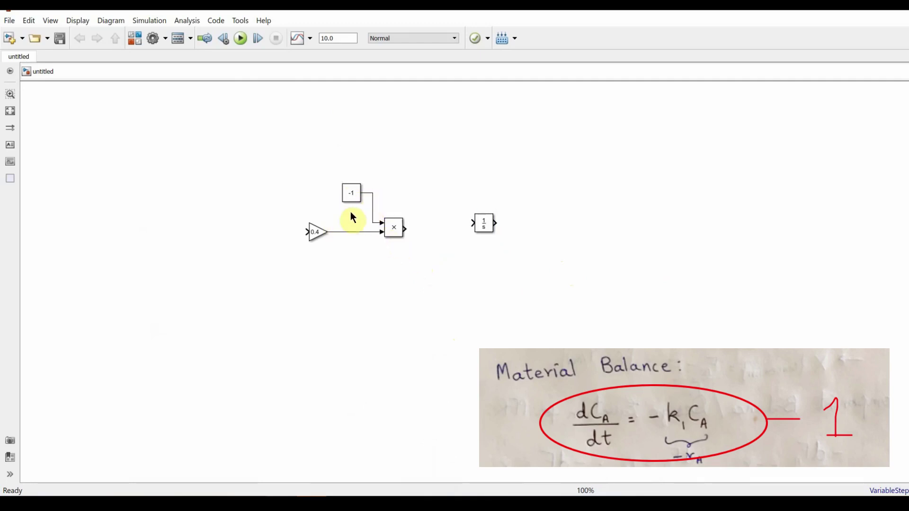
Connect the Multiply output to the Integrator input
{"action": "left_click", "coordinate": [325, 239]}
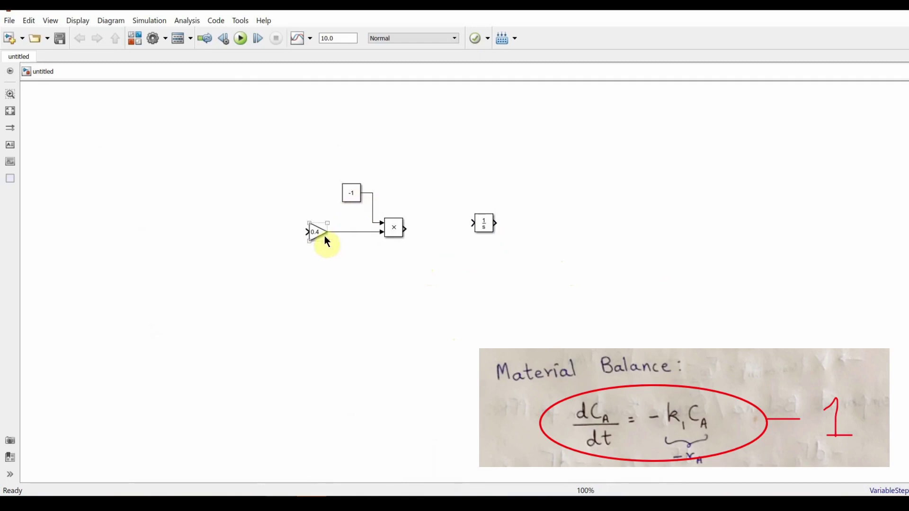
{"action": "left_click_drag", "start_coordinate": [408, 230], "coordinate": [474, 223]}
{"action": "left_click", "coordinate": [567, 223]}
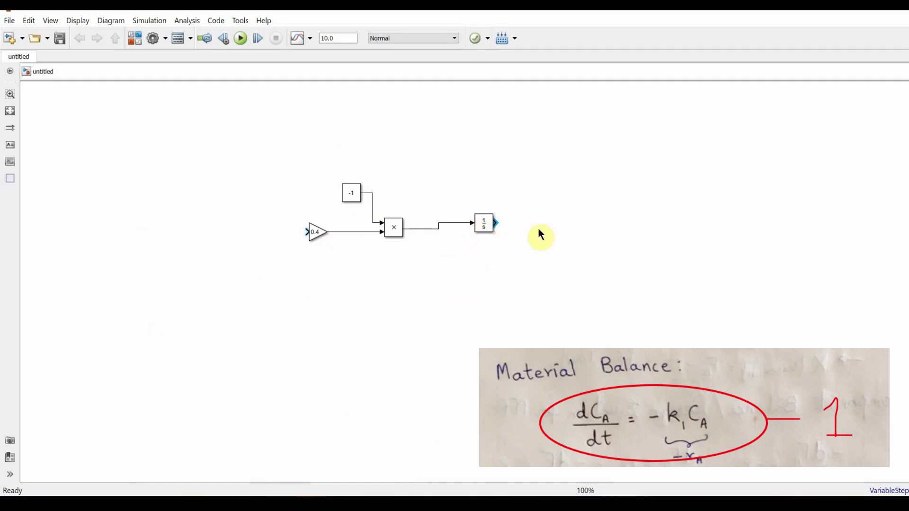
{"action": "left_click", "coordinate": [560, 213]}
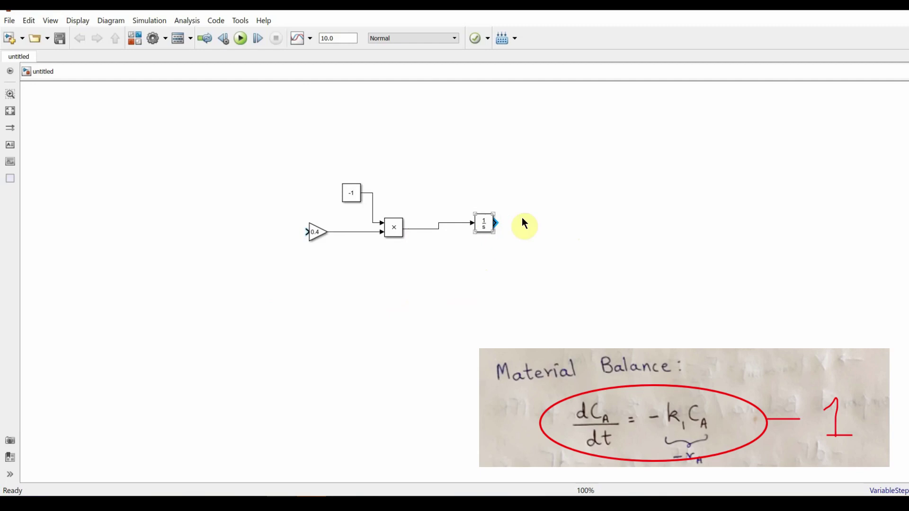
Insert a Sinks Scope block with 3 input ports, right of the Integrator
{"action": "double_click", "coordinate": [564, 214]}
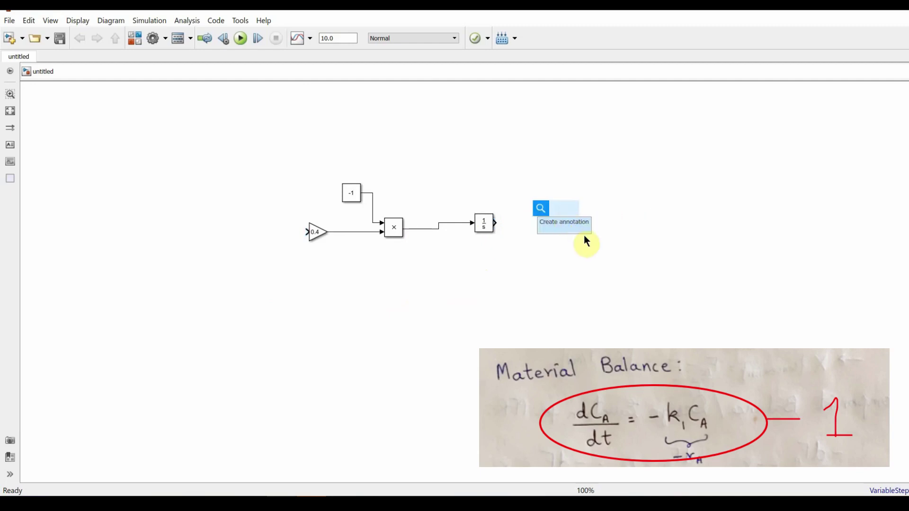
{"action": "type", "text": "scope"}
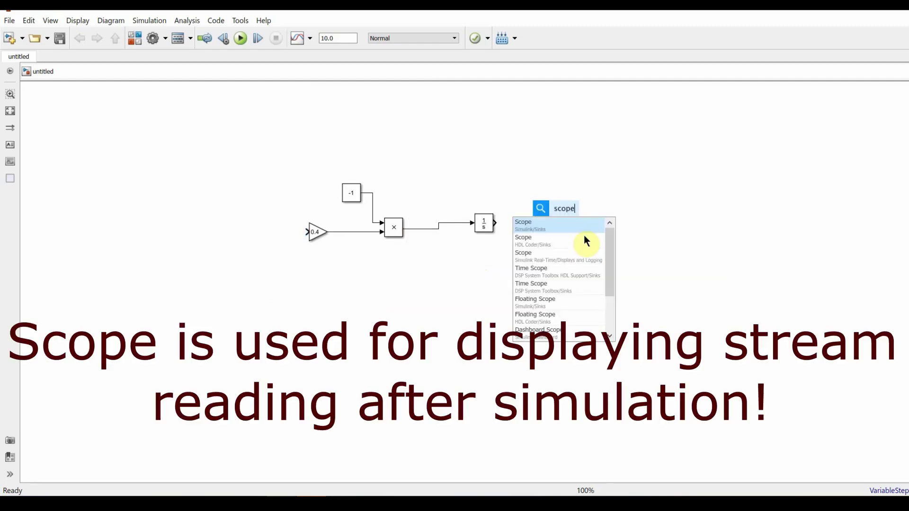
{"action": "left_click", "coordinate": [549, 222]}
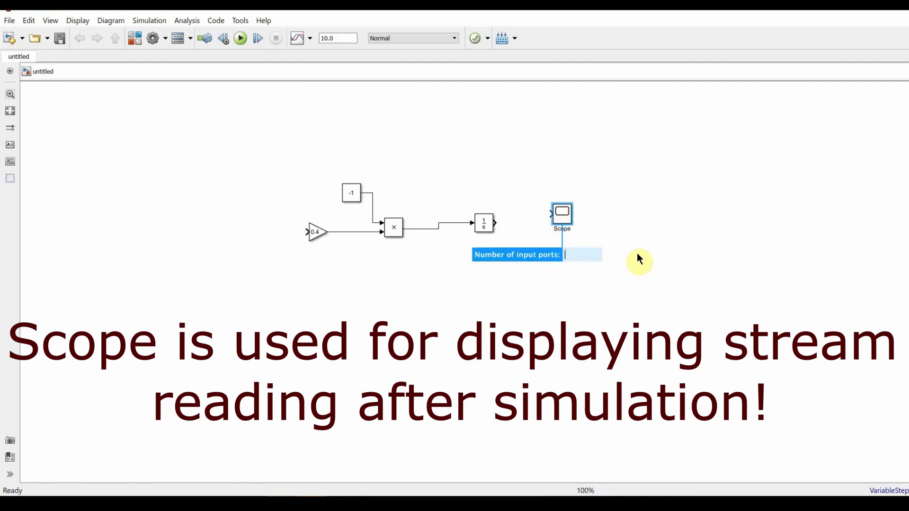
{"action": "type", "text": "3"}
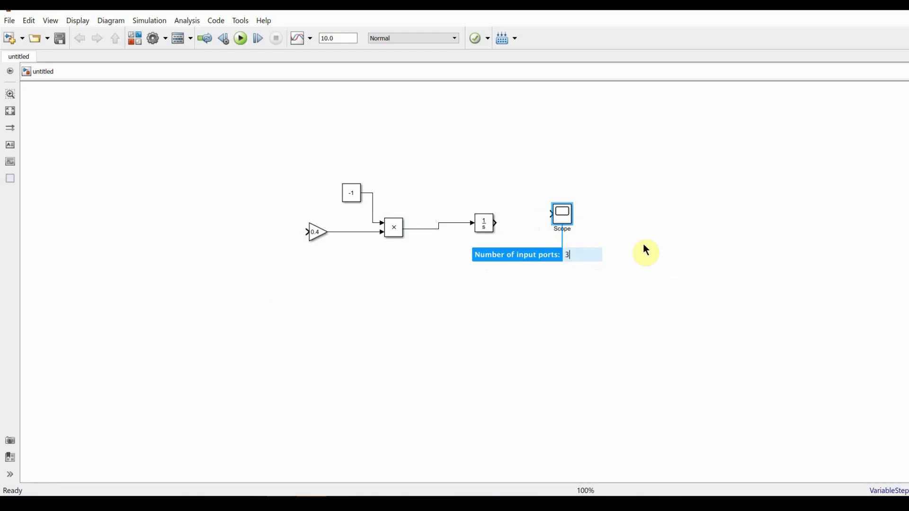
{"action": "left_click", "coordinate": [689, 249]}
{"action": "left_click_drag", "start_coordinate": [570, 219], "coordinate": [602, 228]}
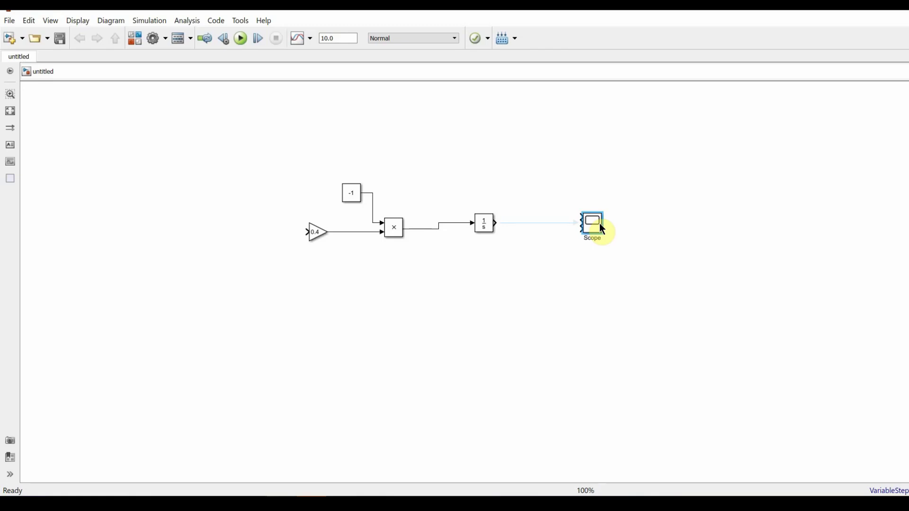
Connect the Integrator output to the Scope and branch it back to the 0.4 Gain input
{"action": "left_click", "coordinate": [519, 228]}
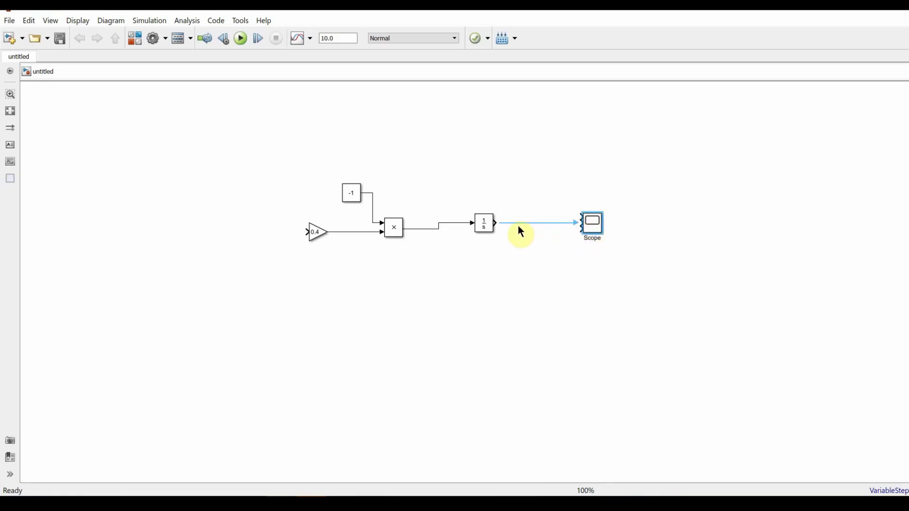
{"action": "left_click_drag", "start_coordinate": [497, 222], "coordinate": [583, 220]}
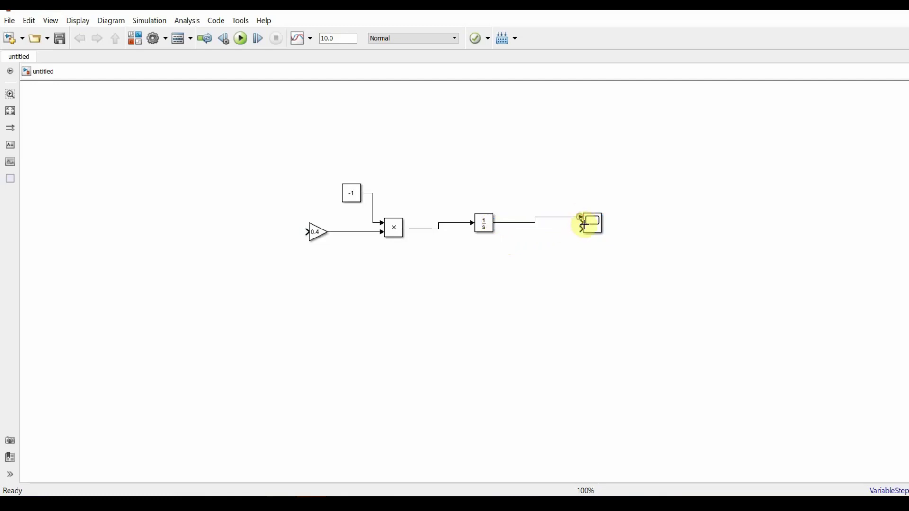
{"action": "left_click", "coordinate": [525, 223]}
{"action": "left_click_drag", "start_coordinate": [526, 222], "coordinate": [305, 235]}
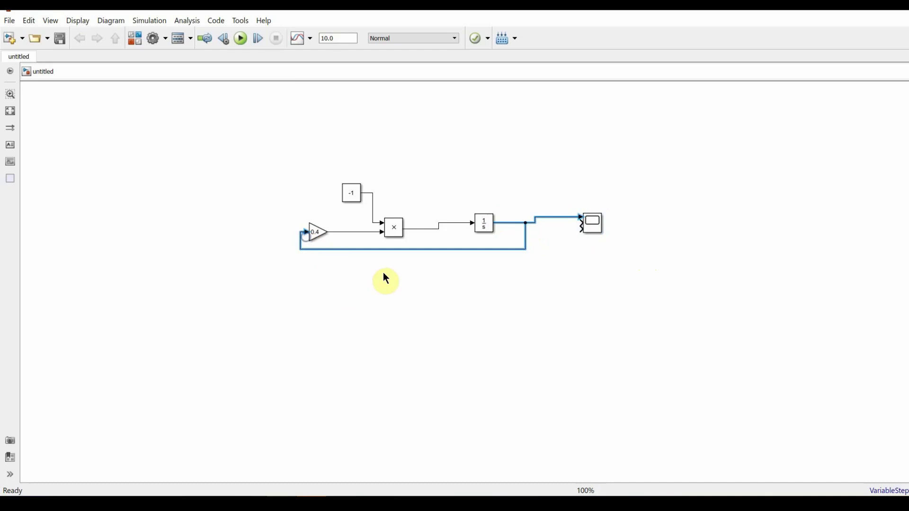
Route the feedback line's bottom segment lower beneath the 0.4 Gain
{"action": "left_click_drag", "start_coordinate": [382, 250], "coordinate": [382, 298]}
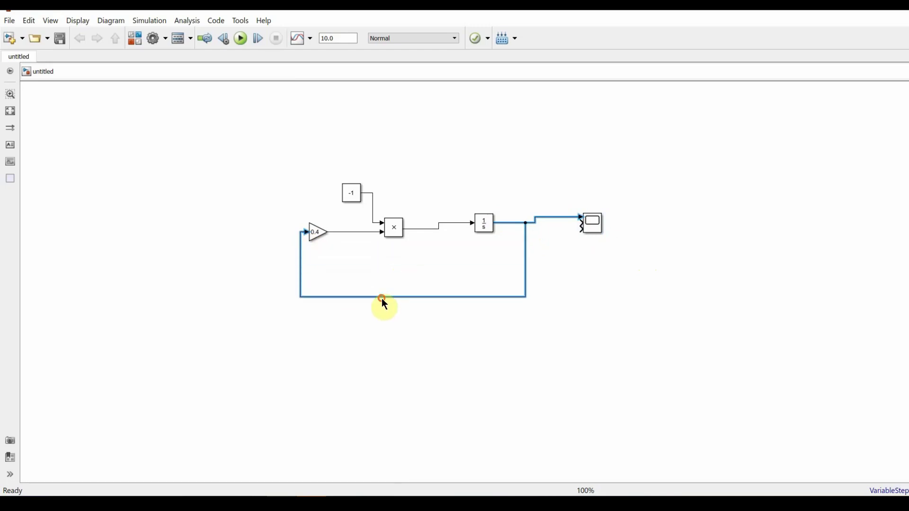
{"action": "left_click", "coordinate": [333, 276]}
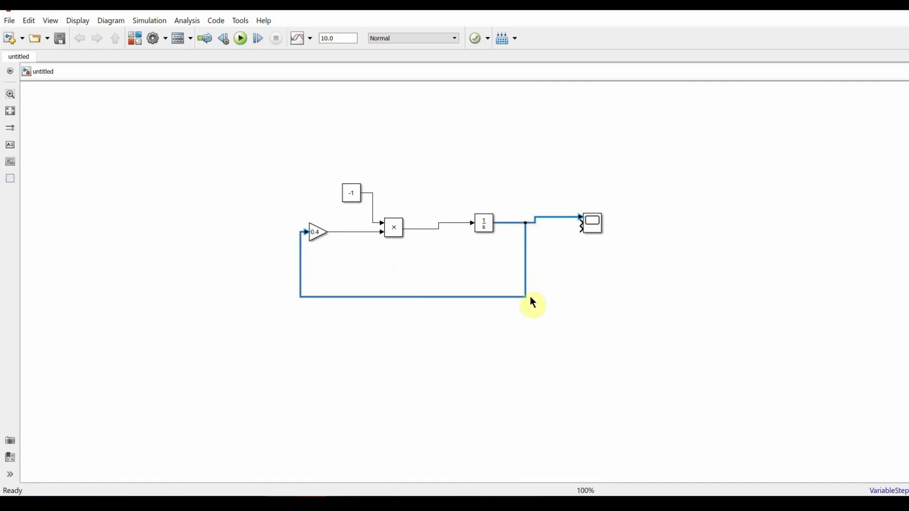
{"action": "left_click", "coordinate": [330, 233]}
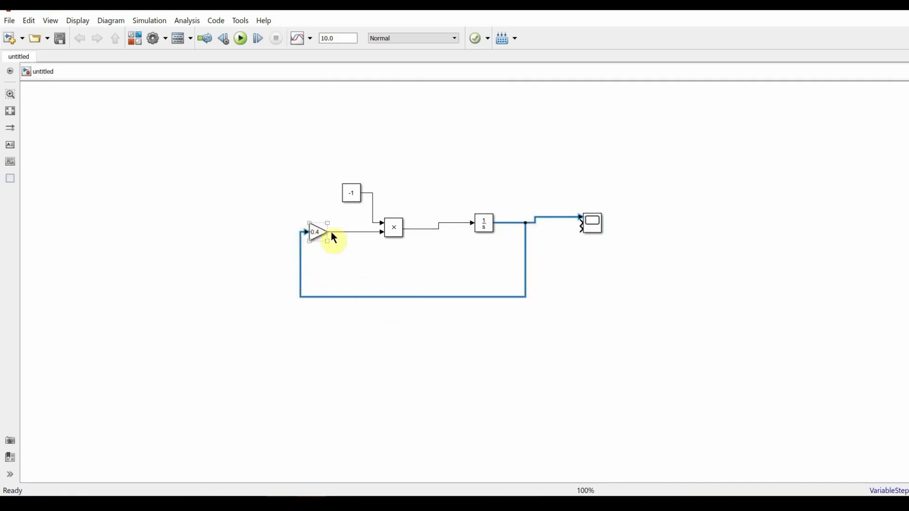
{"action": "left_click", "coordinate": [347, 204]}
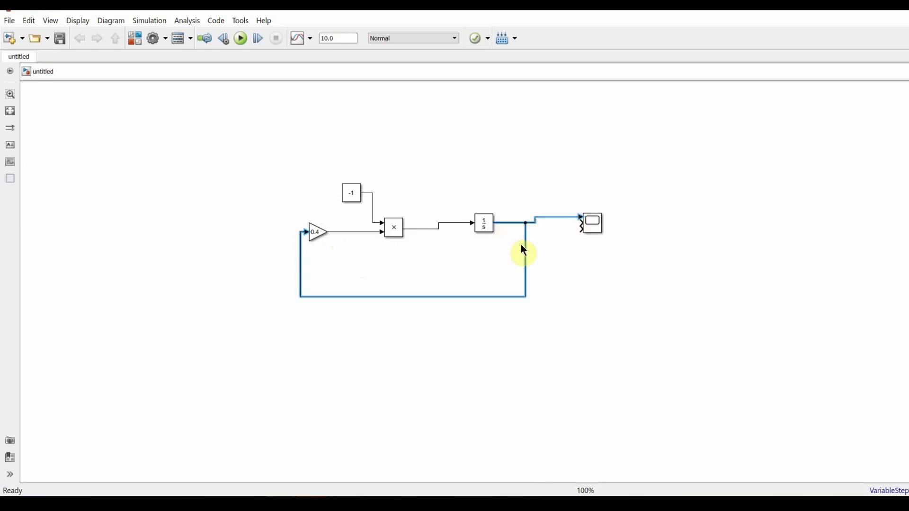
Label the signal going into the Scope 'CA'
{"action": "double_click", "coordinate": [541, 218]}
{"action": "type", "text": "CA"}
{"action": "left_click", "coordinate": [652, 209]}
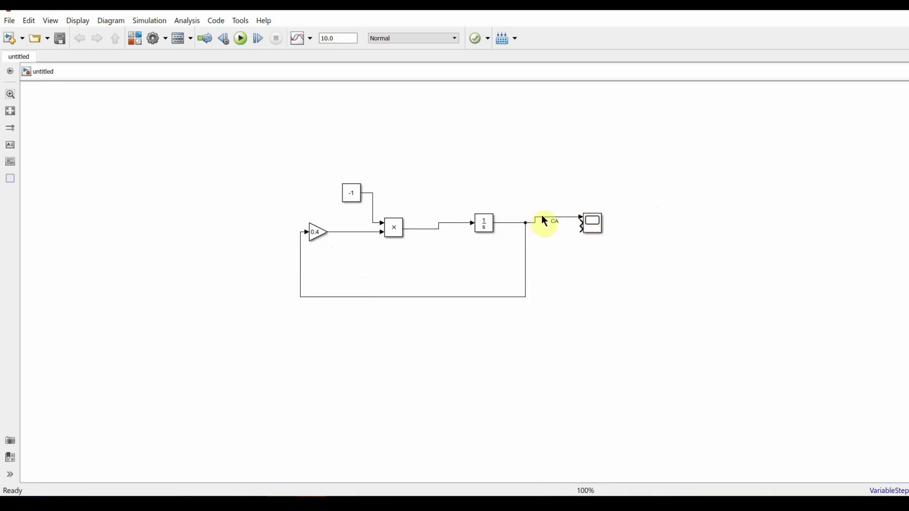
Add an Out1 port block beside the Scope, fed by a branch of the CA signal
{"action": "double_click", "coordinate": [560, 192]}
{"action": "type", "text": "out1"}
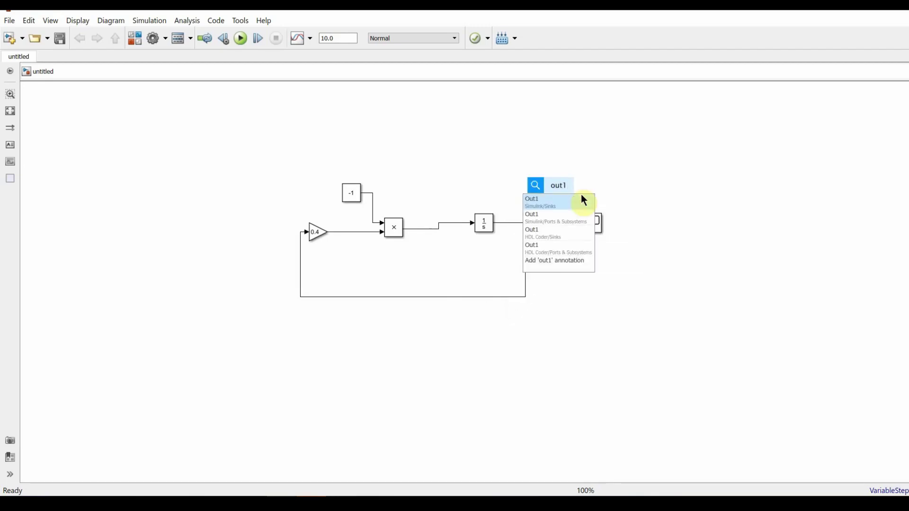
{"action": "left_click", "coordinate": [568, 204]}
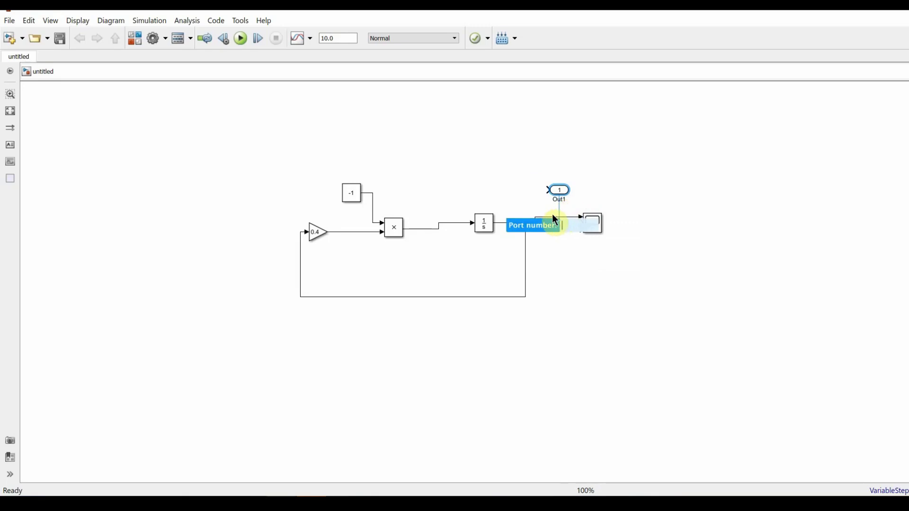
{"action": "left_click", "coordinate": [597, 233]}
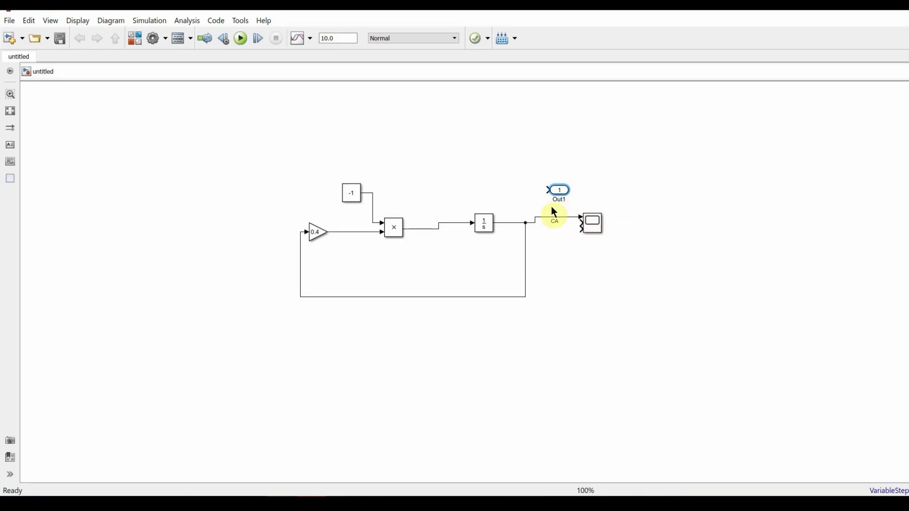
{"action": "left_click_drag", "start_coordinate": [543, 218], "coordinate": [547, 191]}
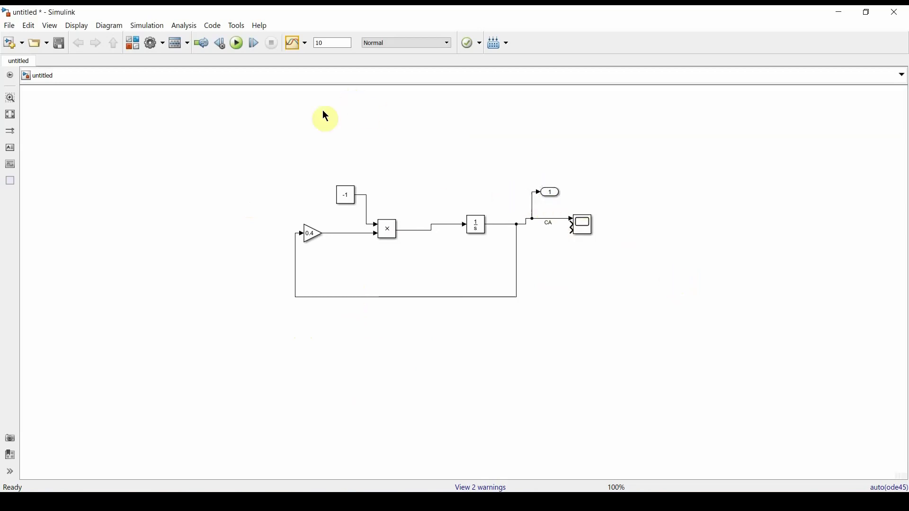
Change the stop time from 10 to 15 and run the simulation
{"action": "double_click", "coordinate": [331, 42]}
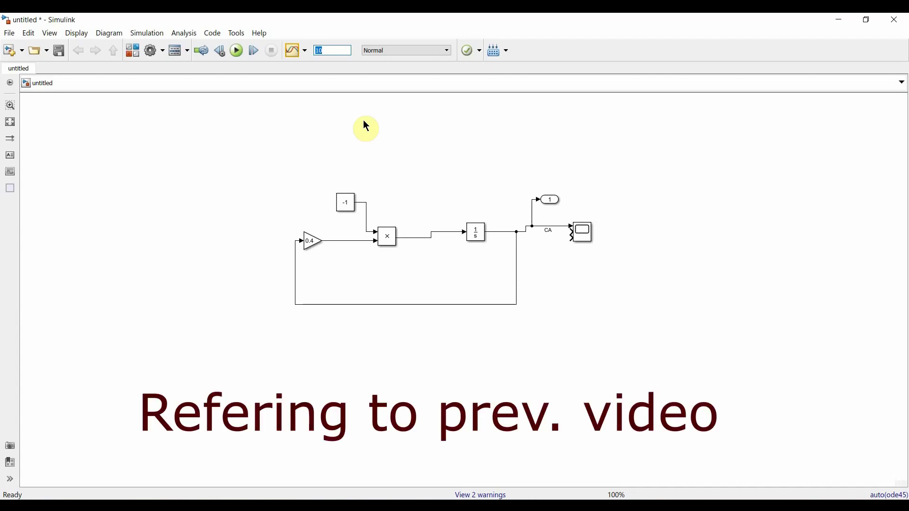
{"action": "type", "text": "15"}
{"action": "left_click", "coordinate": [380, 120]}
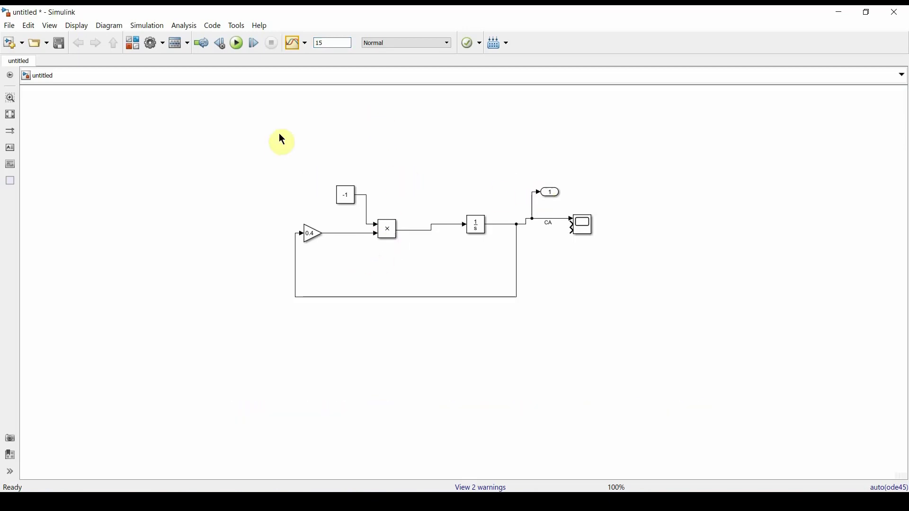
{"action": "left_click", "coordinate": [237, 43]}
View the decaying CA curve in the Scope, then switch to MATLAB
{"action": "left_click", "coordinate": [584, 233]}
{"action": "double_click", "coordinate": [583, 227]}
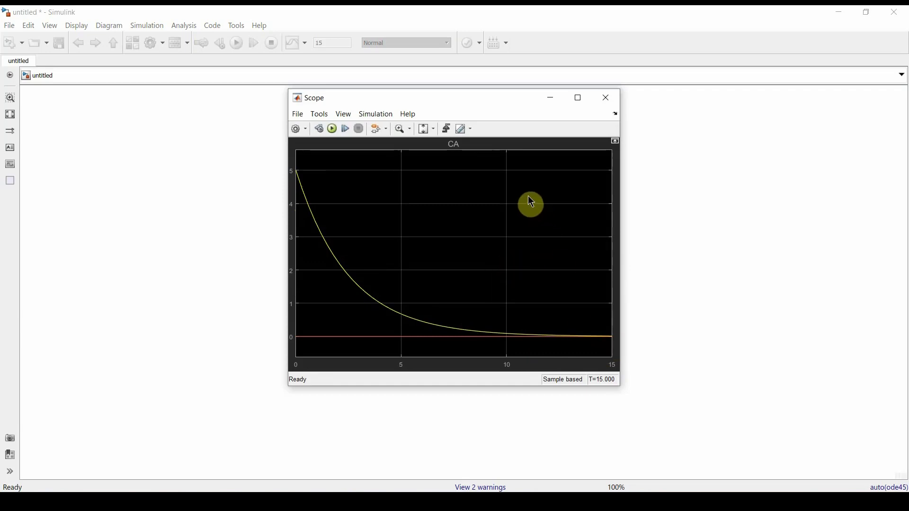
{"action": "left_click", "coordinate": [604, 105]}
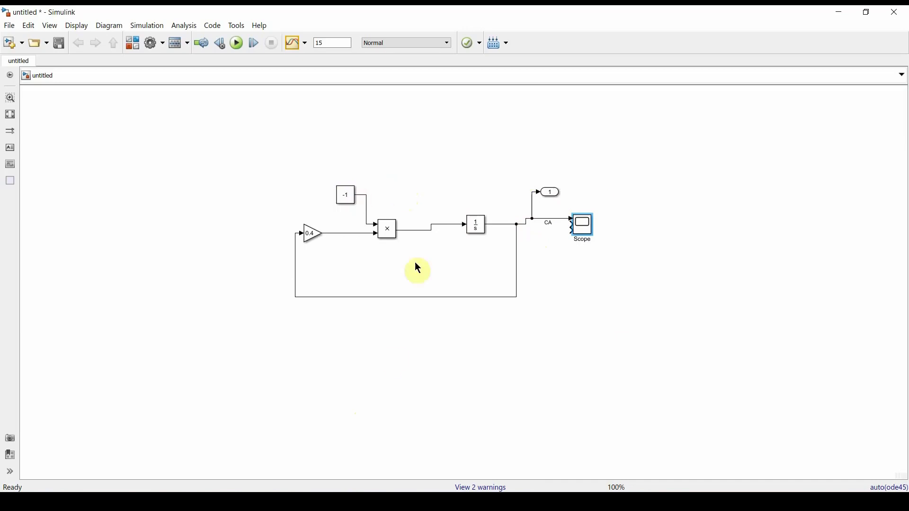
{"action": "left_click", "coordinate": [215, 454]}
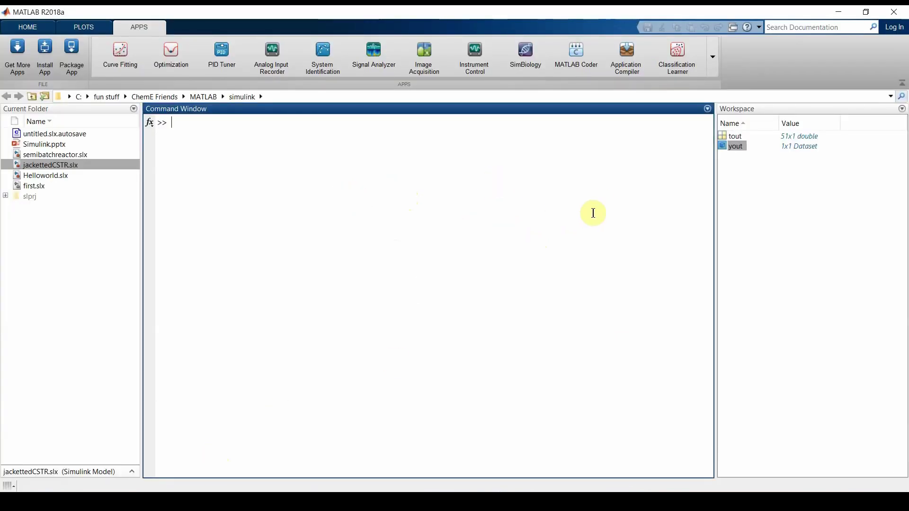
Open the tout variable and scroll through its time values
{"action": "double_click", "coordinate": [732, 135]}
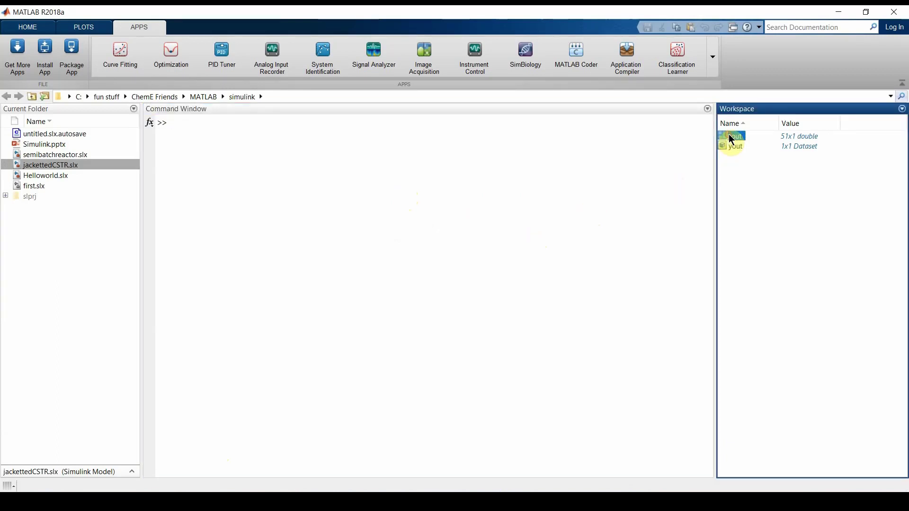
{"action": "left_click_drag", "start_coordinate": [304, 197], "coordinate": [339, 360]}
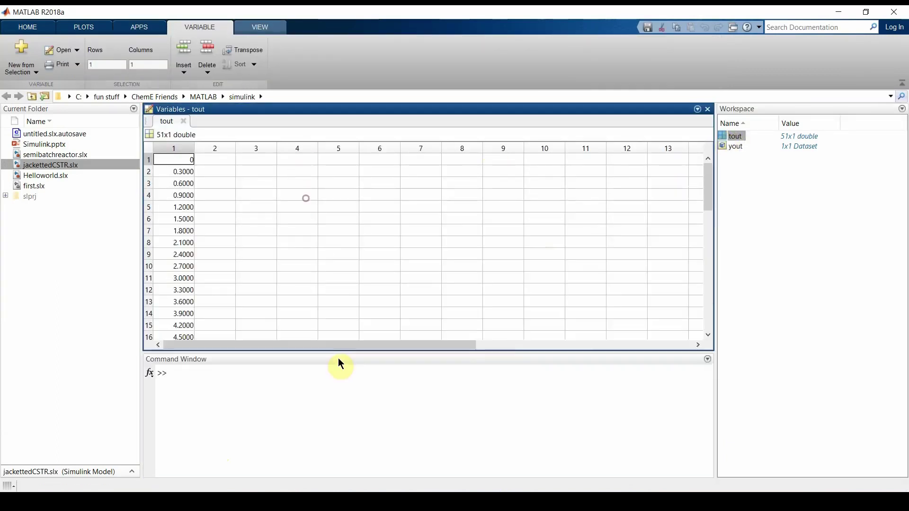
{"action": "scroll", "coordinate": [234, 214], "scroll_direction": "down", "scroll_amount": 9}
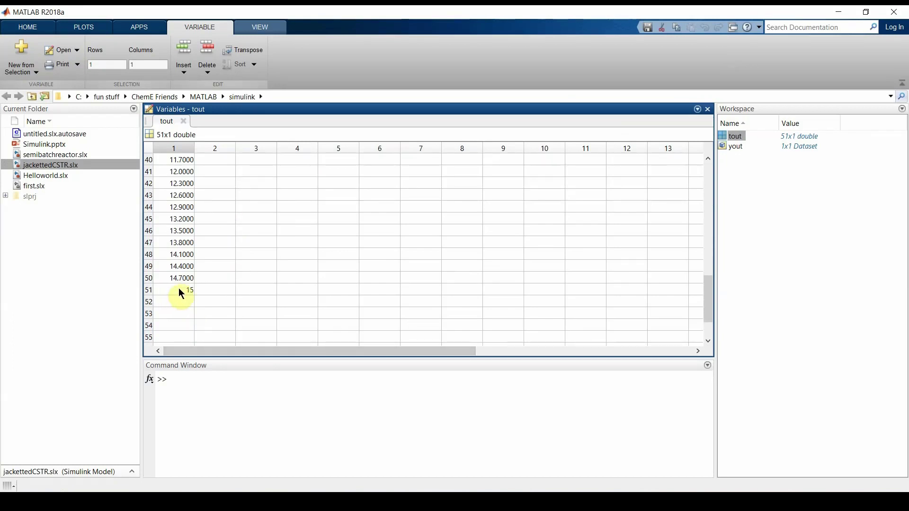
{"action": "scroll", "coordinate": [277, 285], "scroll_direction": "up", "scroll_amount": 4}
{"action": "scroll", "coordinate": [277, 286], "scroll_direction": "up", "scroll_amount": 8}
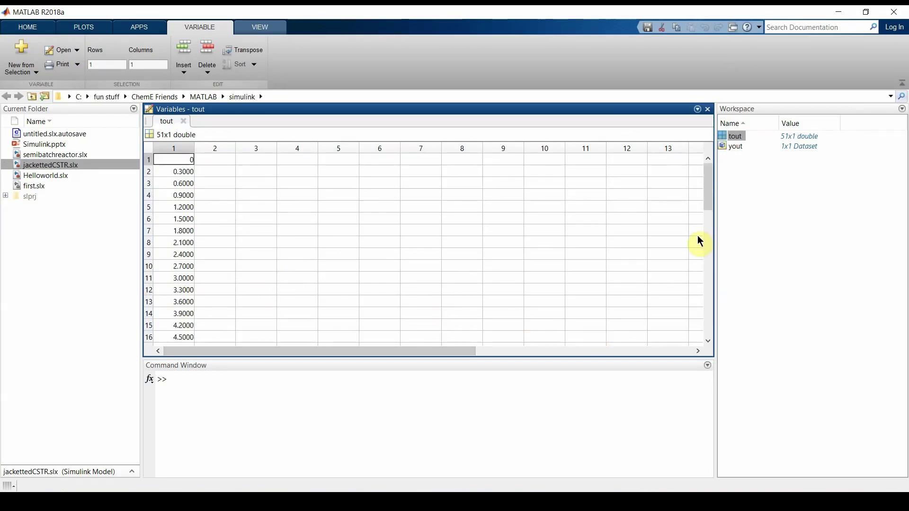
Inspect yout's CA time-series values, decaying to 0.0124 at 15 s
{"action": "double_click", "coordinate": [731, 147]}
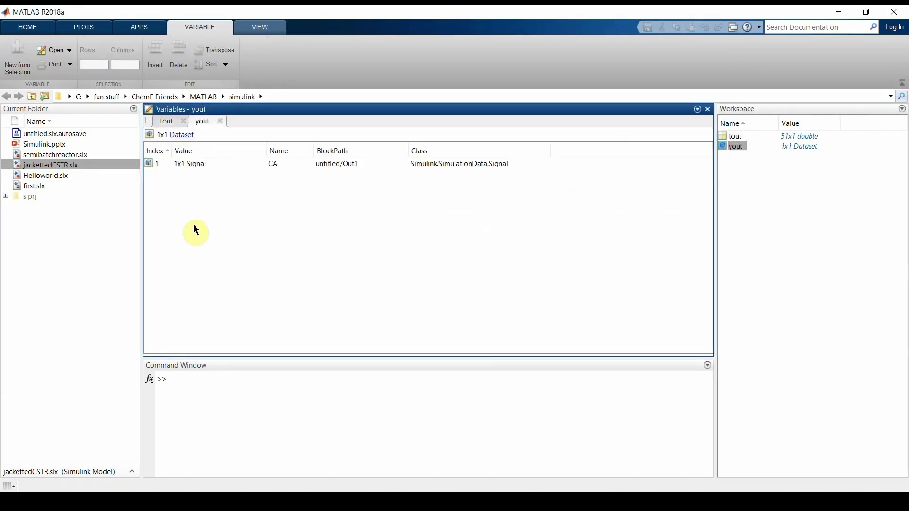
{"action": "double_click", "coordinate": [190, 166]}
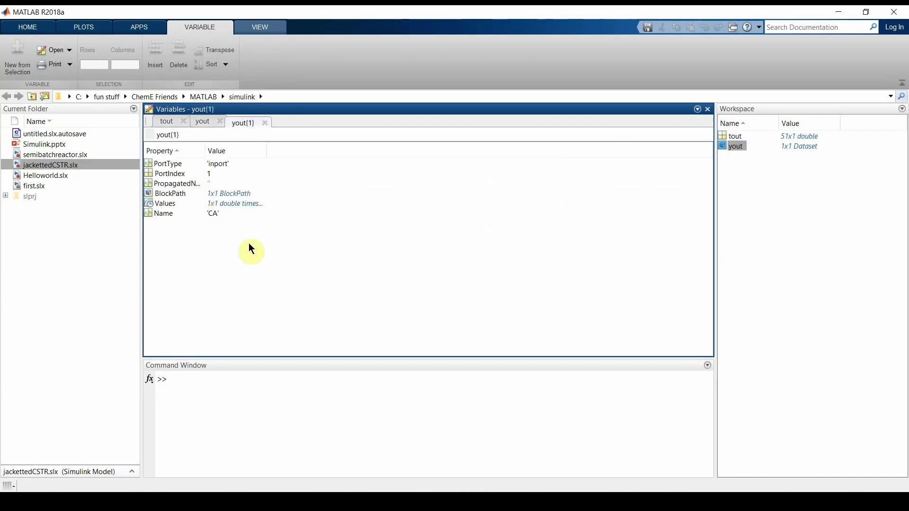
{"action": "double_click", "coordinate": [228, 205]}
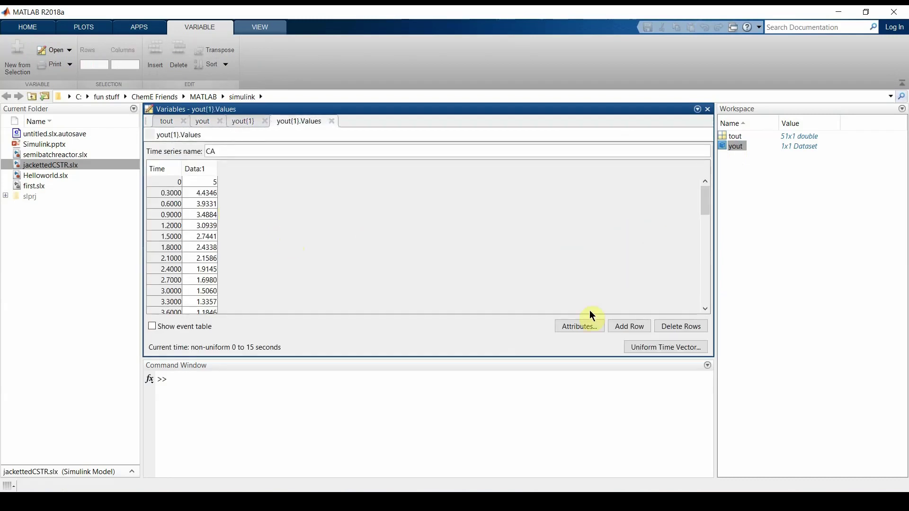
{"action": "left_click_drag", "start_coordinate": [445, 361], "coordinate": [449, 422]}
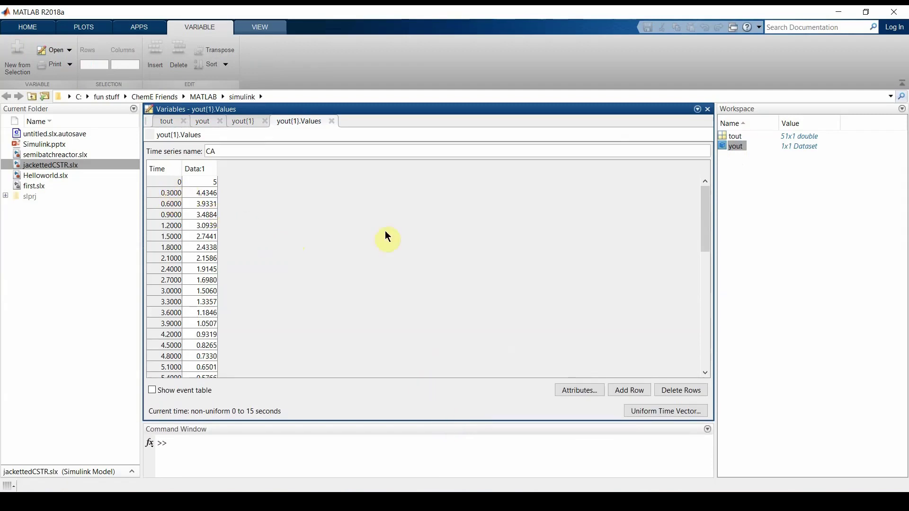
{"action": "left_click_drag", "start_coordinate": [706, 192], "coordinate": [714, 353]}
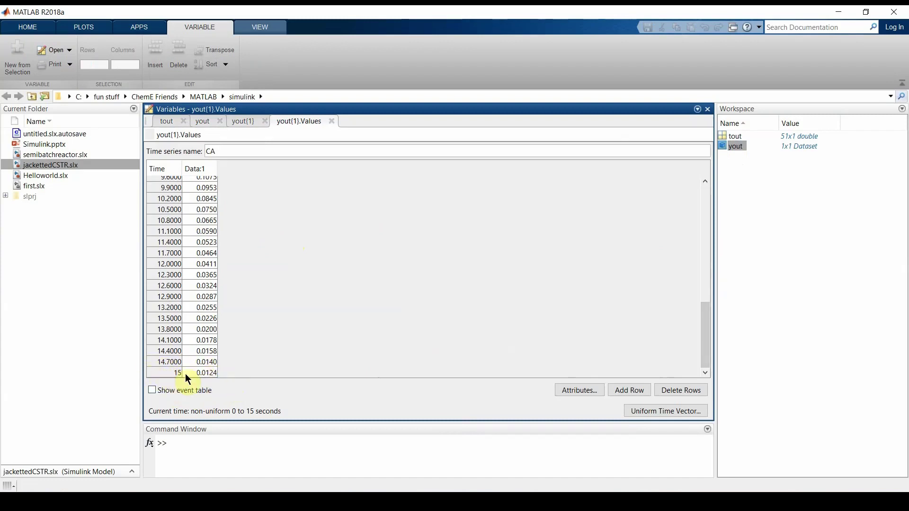
{"action": "left_click_drag", "start_coordinate": [496, 423], "coordinate": [493, 231]}
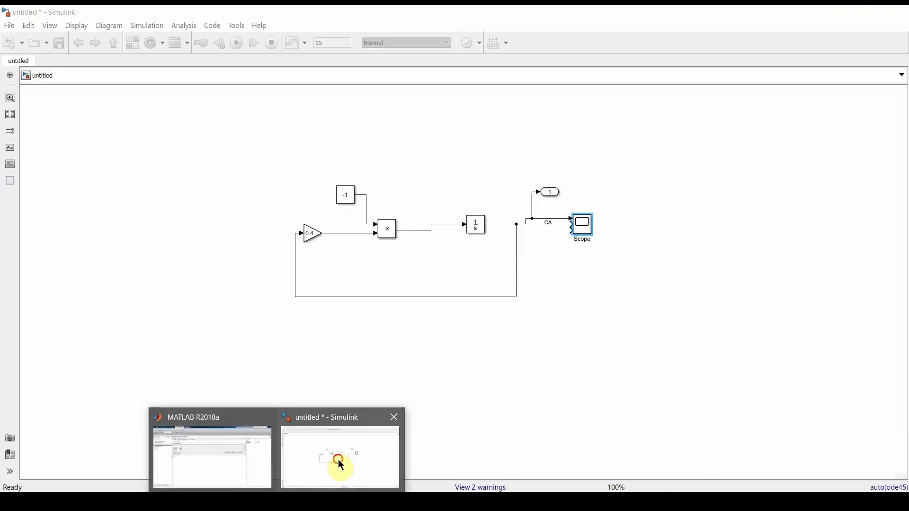
{"action": "left_click", "coordinate": [338, 459]}
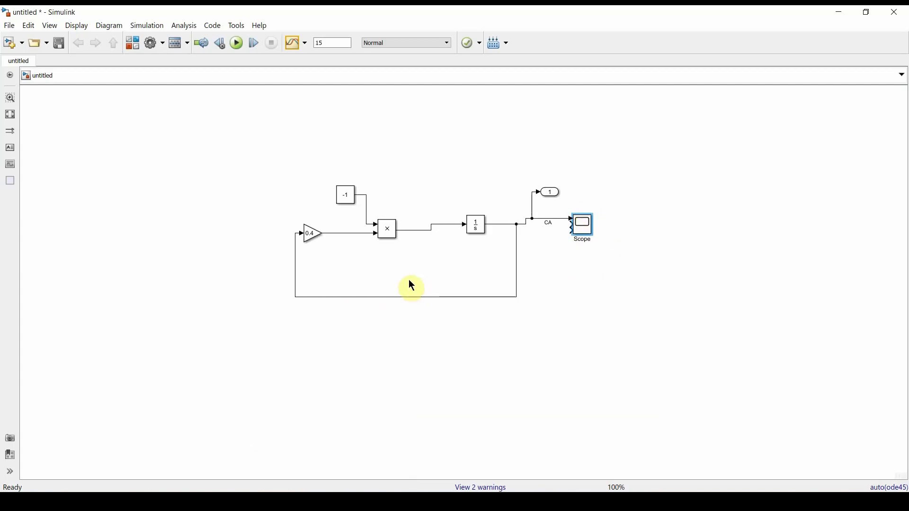
{"action": "left_click", "coordinate": [279, 342]}
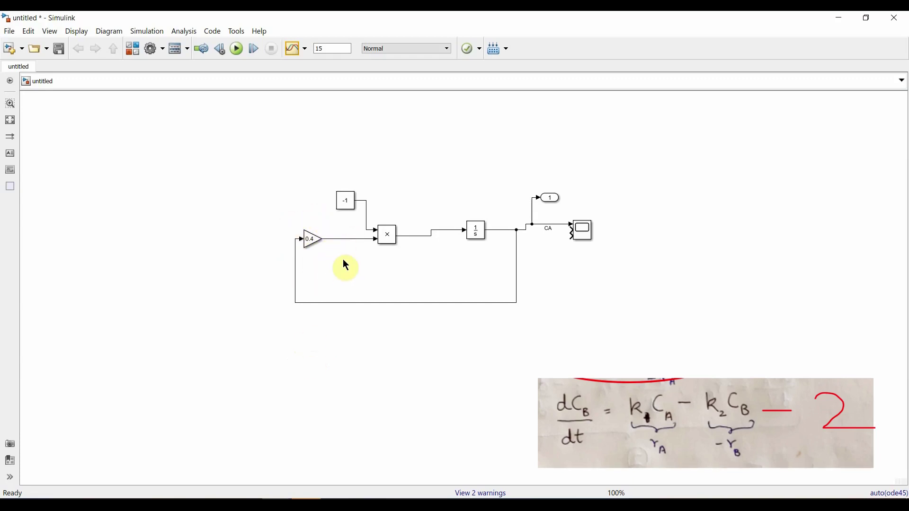
Insert a Gain block of 0.2 beneath the 0.4 Gain
{"action": "double_click", "coordinate": [310, 349]}
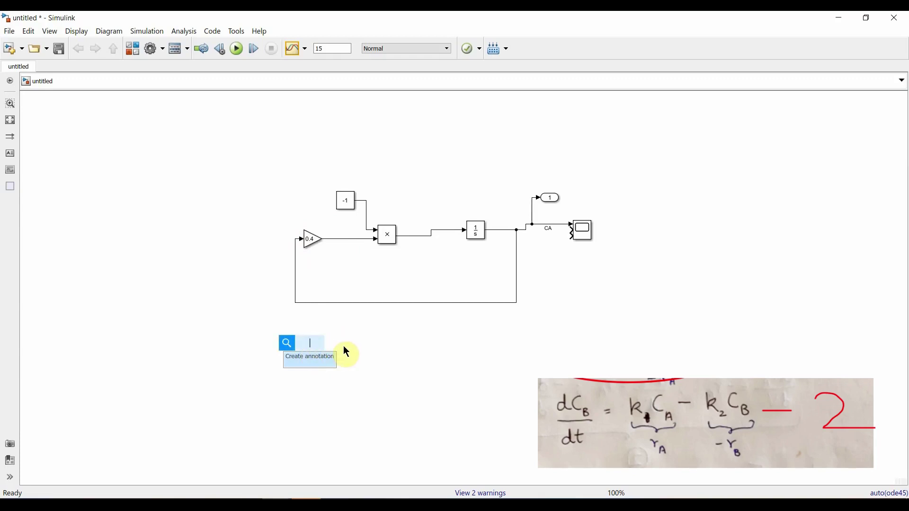
{"action": "type", "text": "gain"}
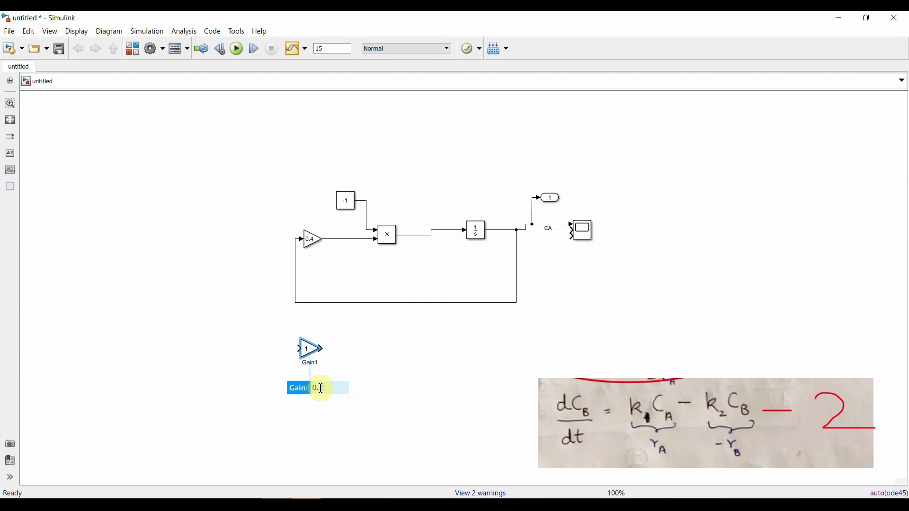
{"action": "type", "text": "2"}
{"action": "key", "text": "Return"}
{"action": "left_click", "coordinate": [323, 239]}
{"action": "left_click_drag", "start_coordinate": [308, 350], "coordinate": [313, 353]}
{"action": "left_click", "coordinate": [357, 354]}
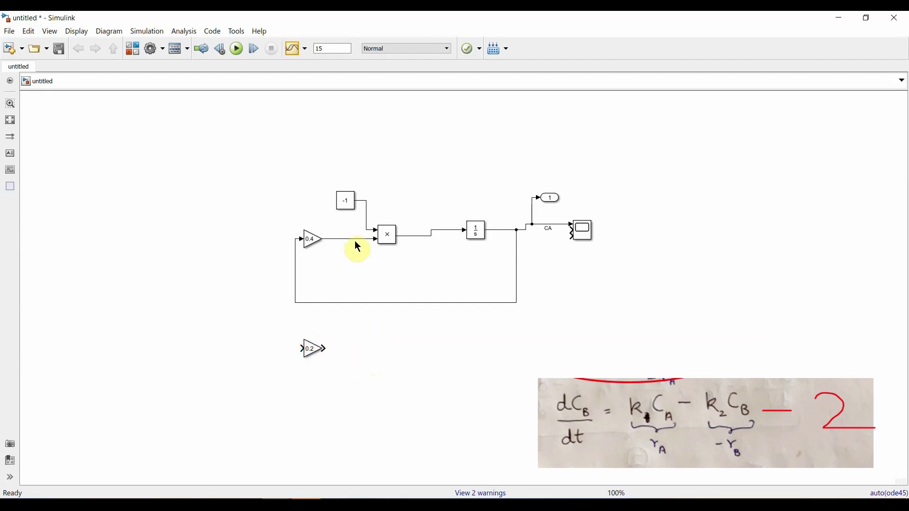
Add an Add block with signs +- and branch the 0.4 Gain output into it
{"action": "double_click", "coordinate": [360, 348]}
{"action": "type", "text": "add"}
{"action": "left_click", "coordinate": [362, 357]}
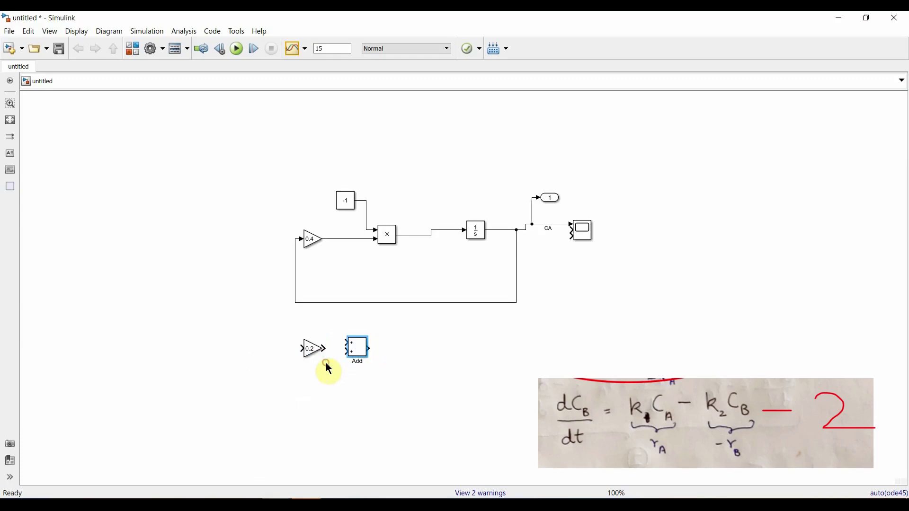
{"action": "double_click", "coordinate": [361, 355]}
{"action": "double_click", "coordinate": [403, 374]}
{"action": "left_click", "coordinate": [403, 374]}
{"action": "key", "text": "BackSpace"}
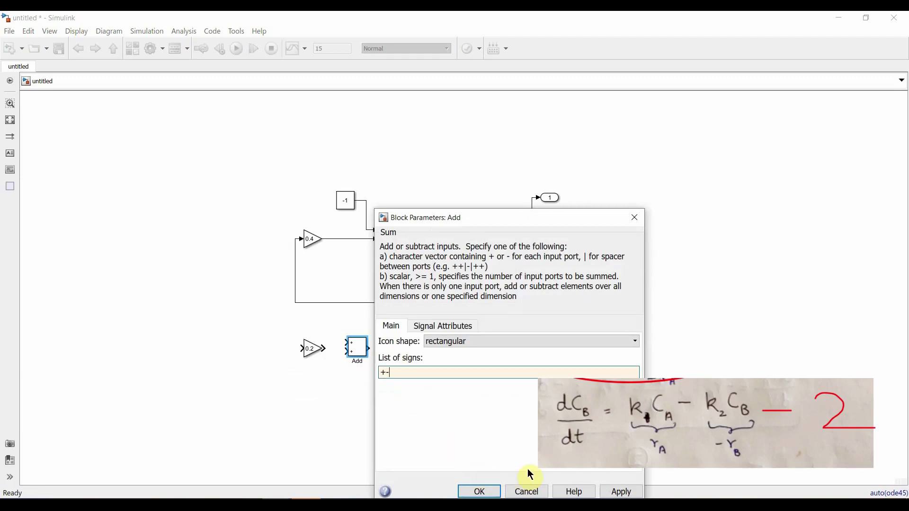
{"action": "left_click", "coordinate": [620, 491]}
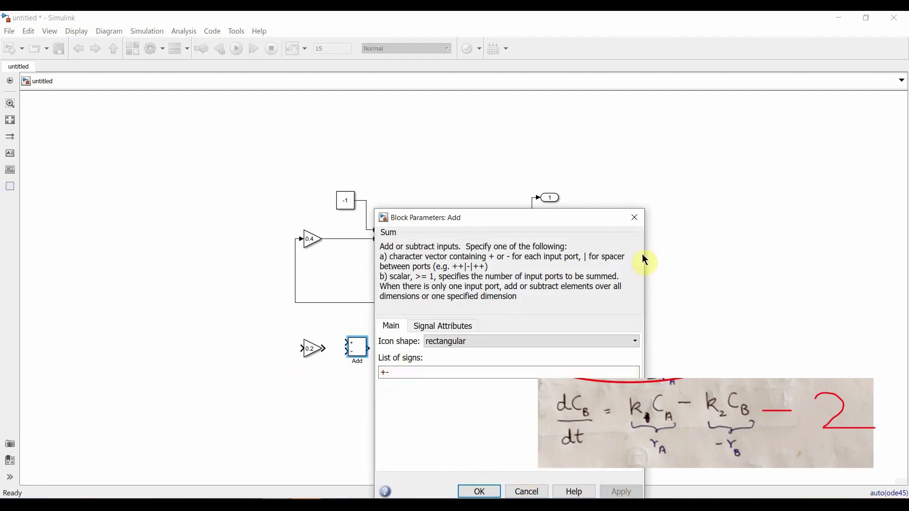
{"action": "left_click", "coordinate": [635, 217]}
{"action": "left_click_drag", "start_coordinate": [340, 239], "coordinate": [351, 352]}
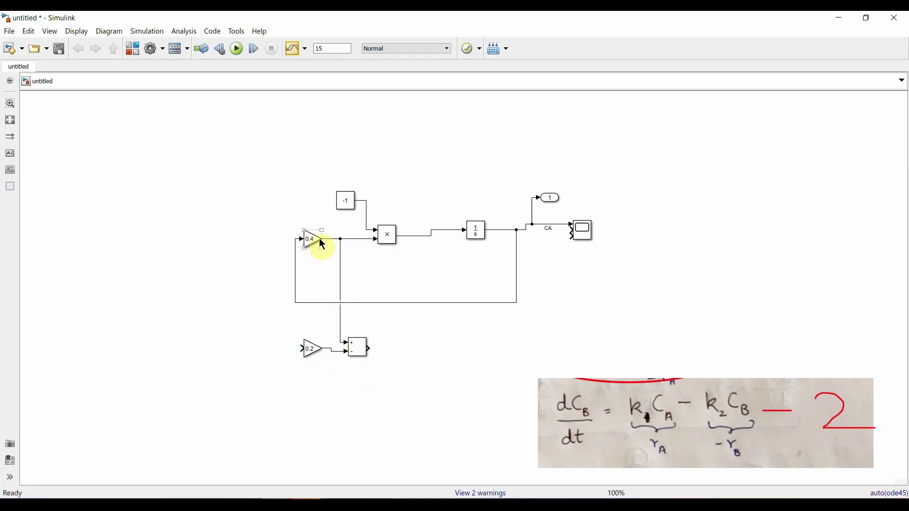
Wire the 0.4 gain output to the Add block's + input and the 0.2 gain output to its − input
{"action": "left_click", "coordinate": [335, 244]}
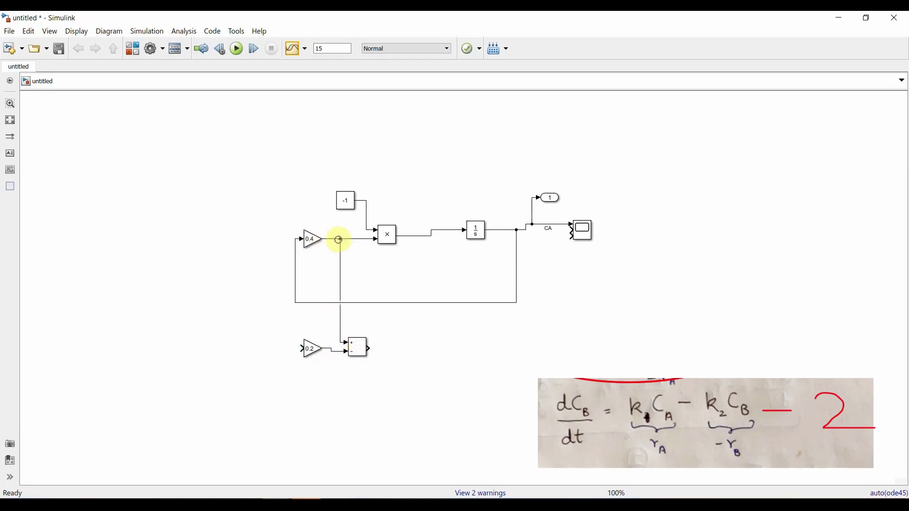
{"action": "left_click", "coordinate": [356, 351]}
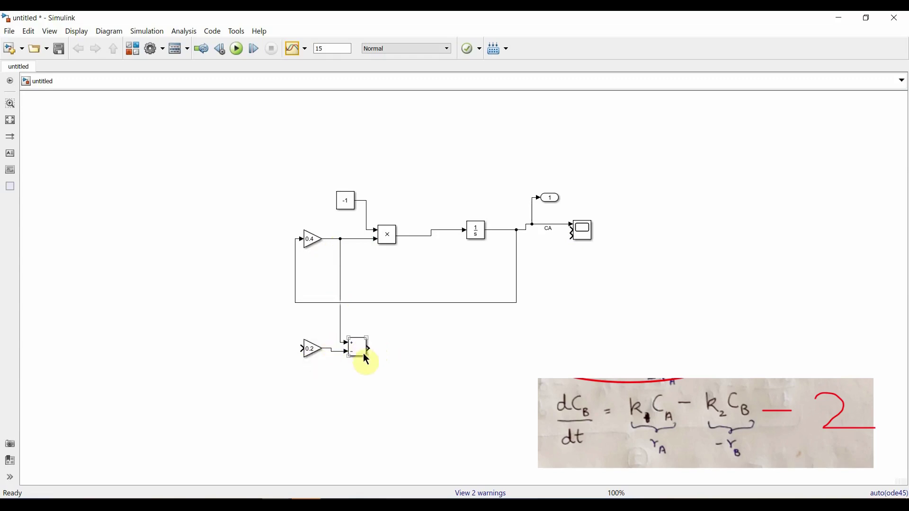
{"action": "left_click", "coordinate": [322, 246]}
{"action": "left_click", "coordinate": [303, 359]}
{"action": "left_click", "coordinate": [363, 354]}
{"action": "left_click", "coordinate": [379, 351]}
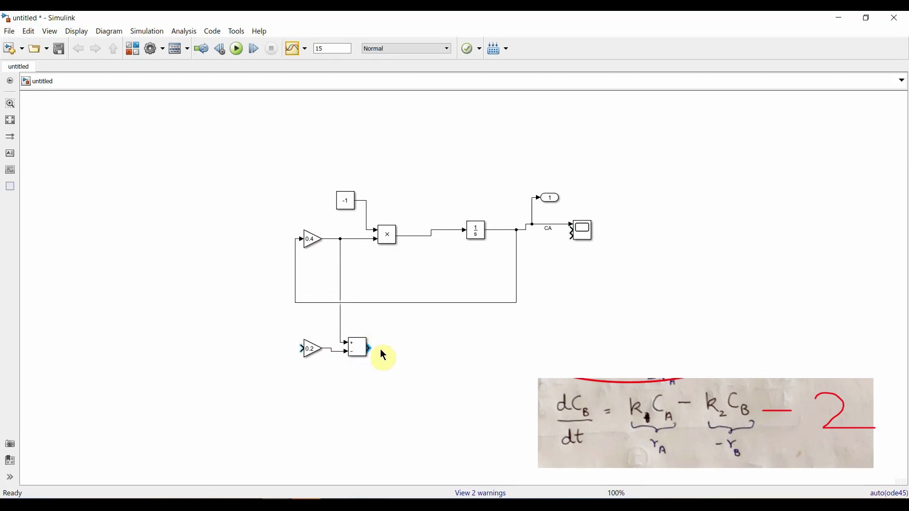
Insert an Integrator with the default initial condition to the right of Add, fed by the Add output
{"action": "double_click", "coordinate": [445, 343]}
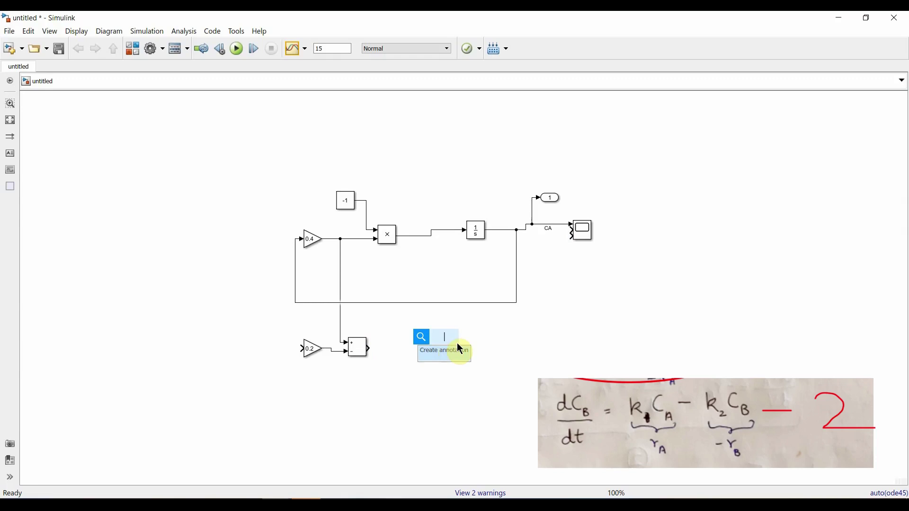
{"action": "type", "text": "inte"}
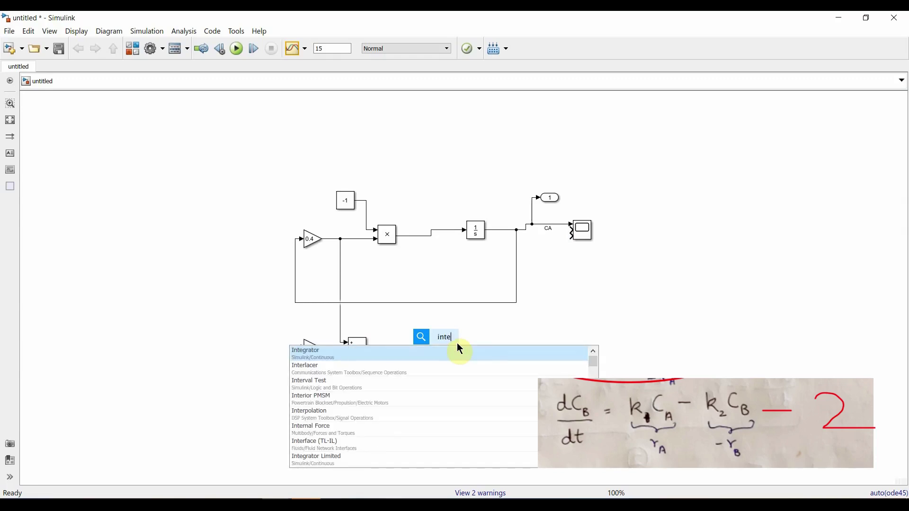
{"action": "left_click", "coordinate": [371, 350]}
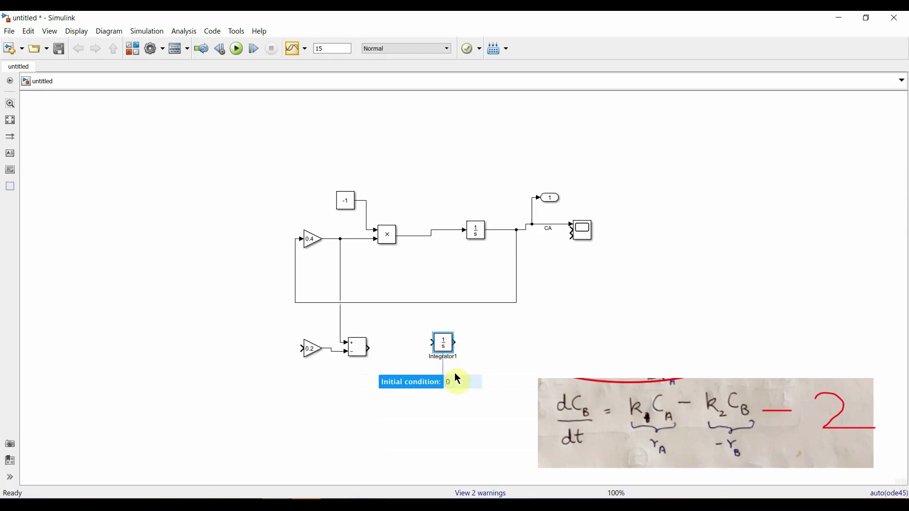
{"action": "key", "text": "Return"}
{"action": "left_click", "coordinate": [448, 343]}
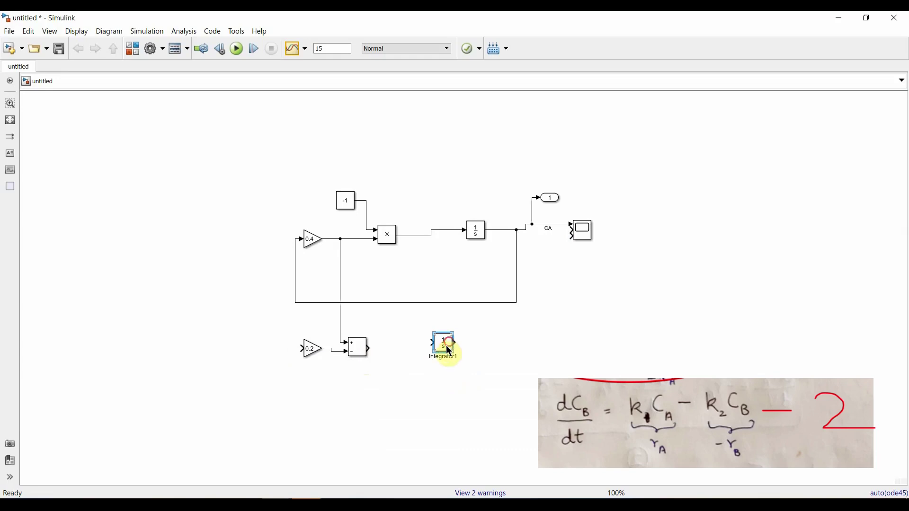
{"action": "left_click", "coordinate": [369, 348]}
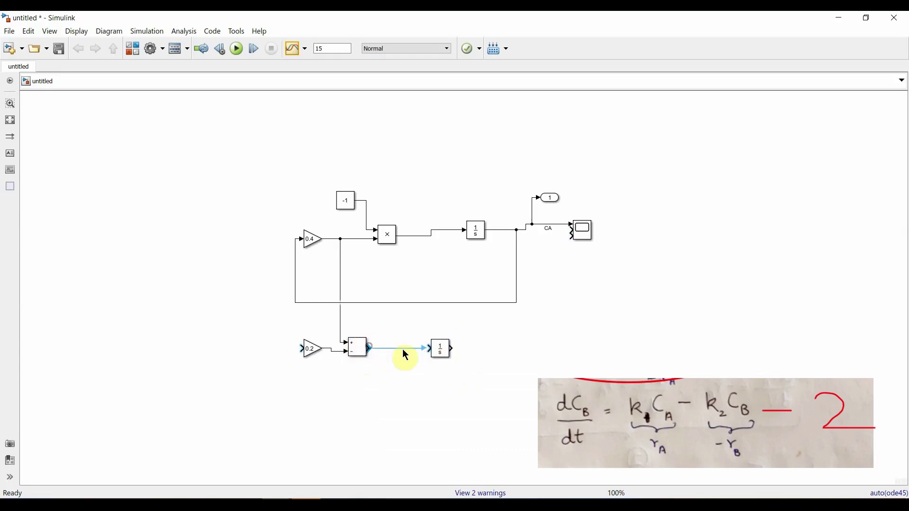
Route the integrator output to Scope input 2 and back into the 0.2 gain, labelled CB
{"action": "left_click", "coordinate": [452, 360]}
{"action": "left_click_drag", "start_coordinate": [455, 351], "coordinate": [571, 231]}
{"action": "left_click", "coordinate": [525, 367]}
{"action": "left_click_drag", "start_coordinate": [526, 350], "coordinate": [496, 325]}
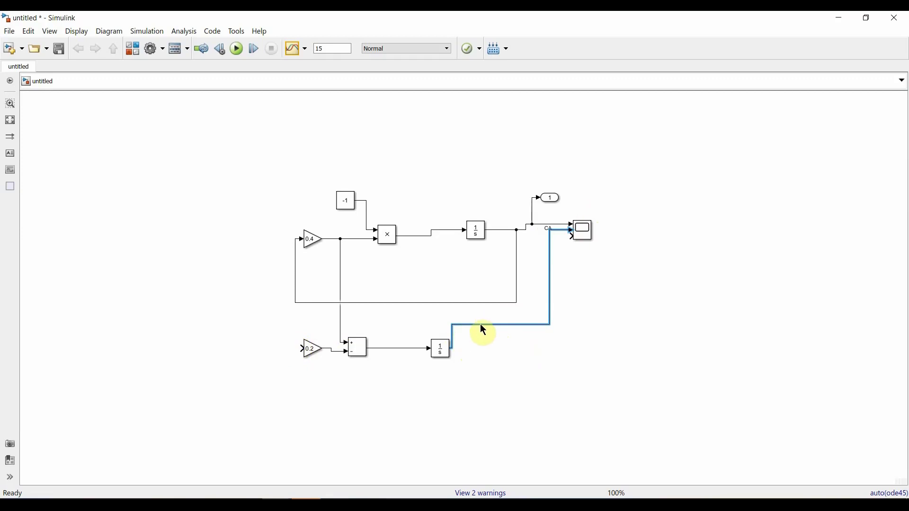
{"action": "mouse_move", "coordinate": [480, 326]}
{"action": "left_mouse_down"}
{"action": "mouse_move", "coordinate": [481, 388]}
{"action": "mouse_move", "coordinate": [454, 408]}
{"action": "mouse_move", "coordinate": [325, 416]}
{"action": "mouse_move", "coordinate": [280, 384]}
{"action": "mouse_move", "coordinate": [294, 354]}
{"action": "left_mouse_up"}
{"action": "left_click_drag", "start_coordinate": [378, 368], "coordinate": [394, 401]}
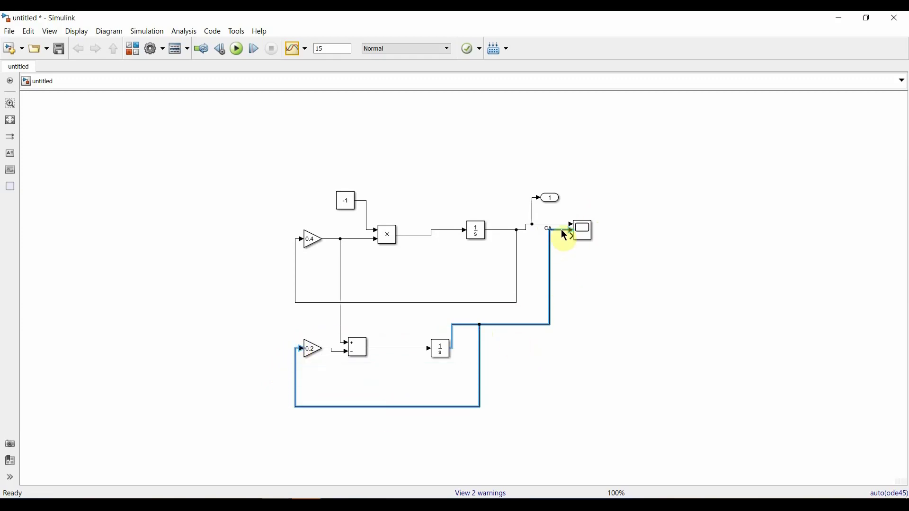
{"action": "left_click", "coordinate": [519, 326]}
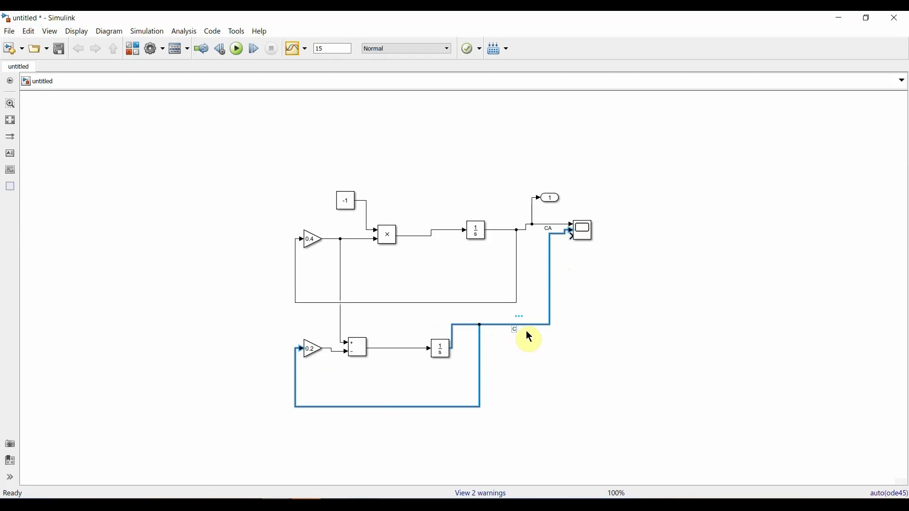
{"action": "left_click", "coordinate": [611, 342]}
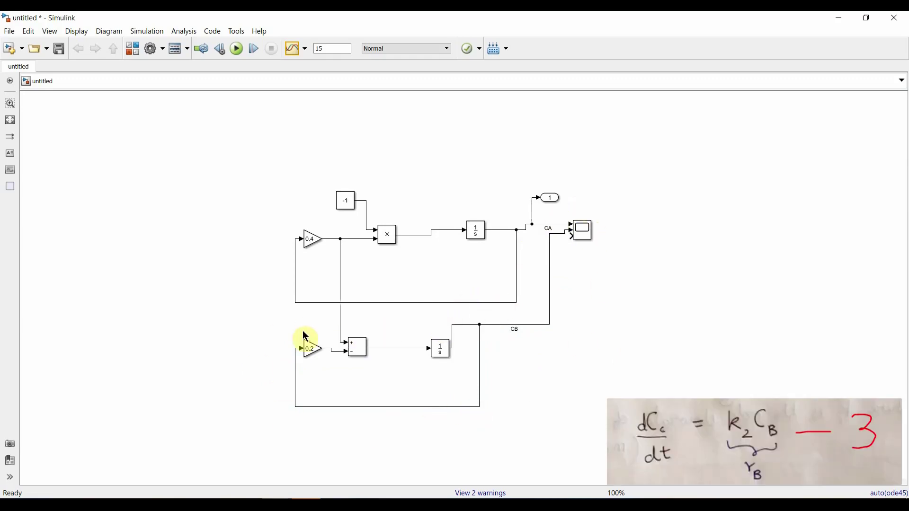
Insert a third Integrator with initial condition 0
{"action": "scroll", "coordinate": [708, 252], "scroll_direction": "down", "scroll_amount": 1}
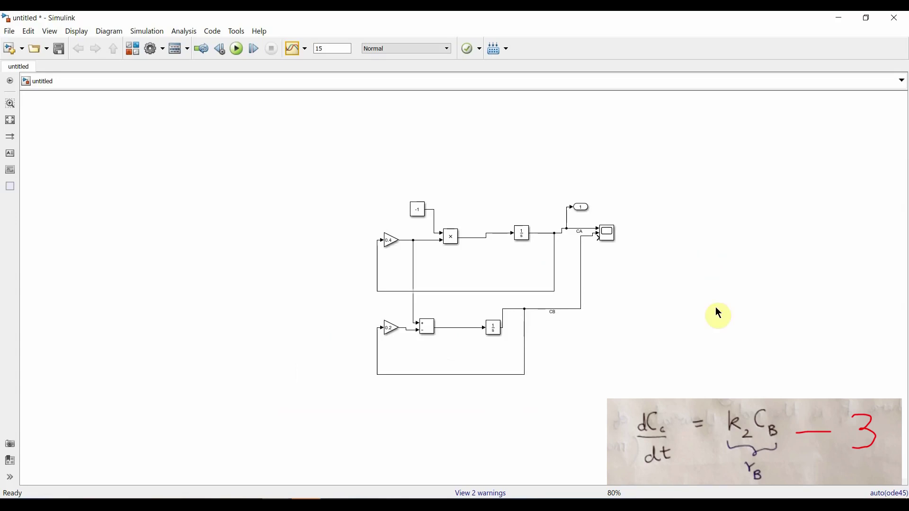
{"action": "scroll", "coordinate": [719, 313], "scroll_direction": "up", "scroll_amount": 1}
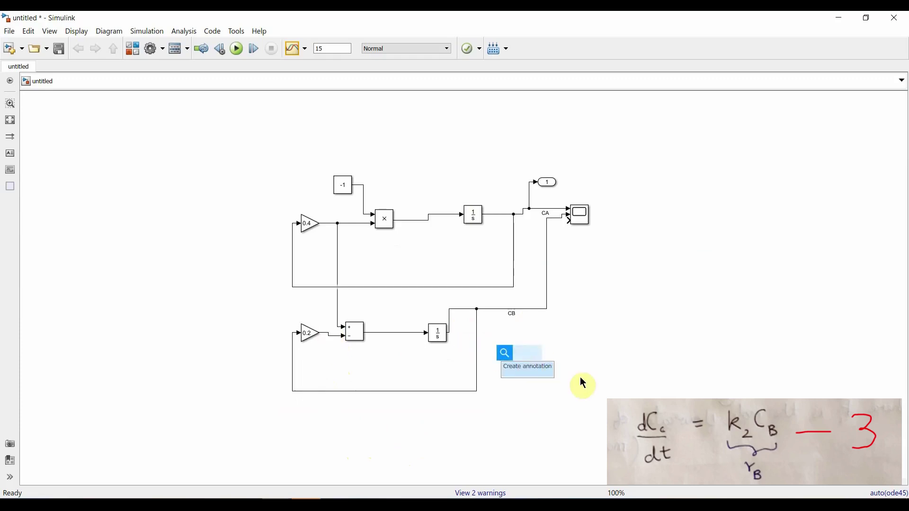
{"action": "type", "text": "inte"}
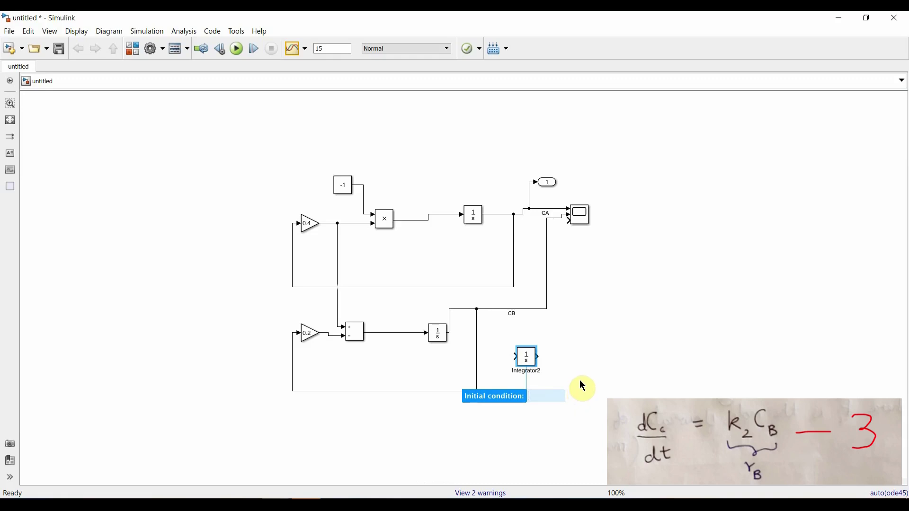
{"action": "type", "text": "0"}
{"action": "key", "text": "Return"}
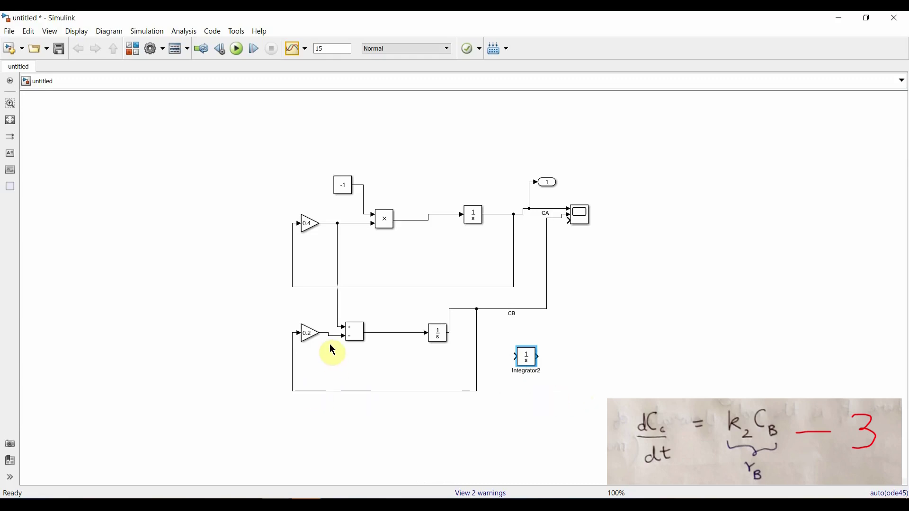
Feed the 0.2 gain output into the lower integrator and wire its output to Scope input 3
{"action": "left_click_drag", "start_coordinate": [538, 358], "coordinate": [566, 225]}
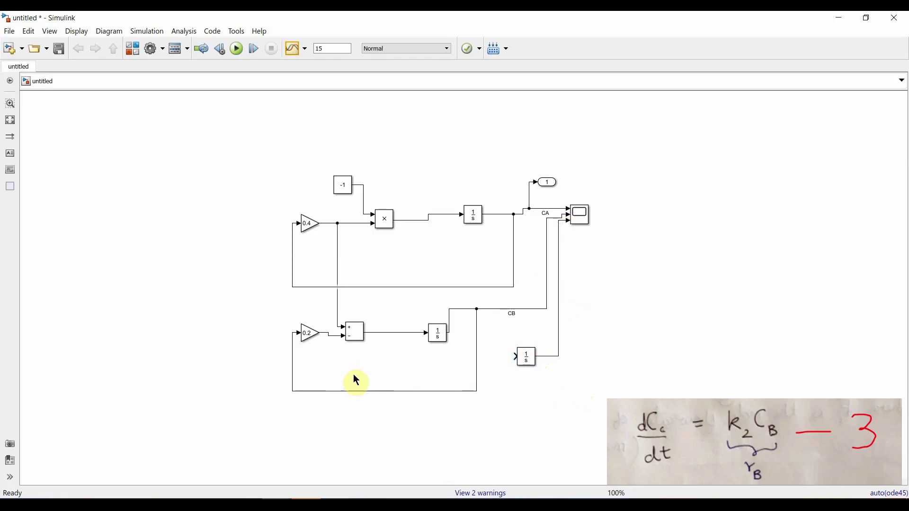
{"action": "left_click_drag", "start_coordinate": [330, 337], "coordinate": [514, 359]}
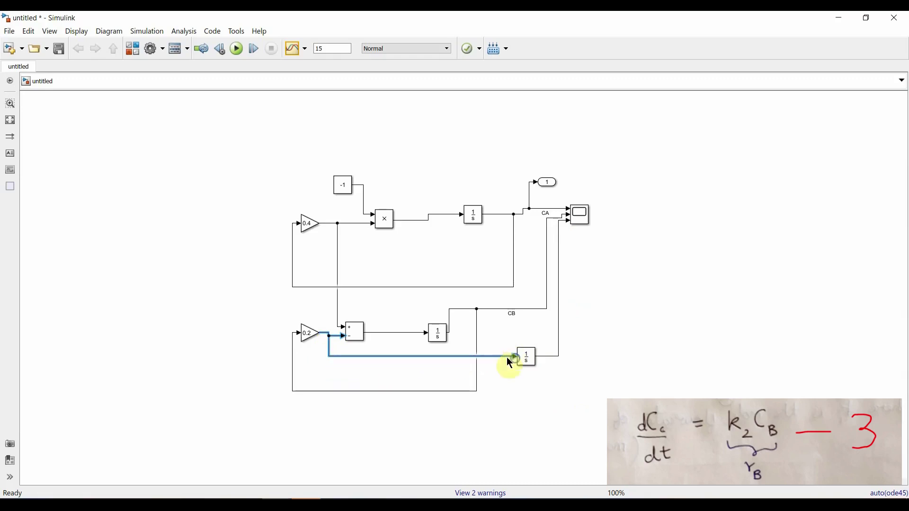
{"action": "left_click", "coordinate": [331, 351]}
{"action": "left_click", "coordinate": [525, 357], "text": "shift"}
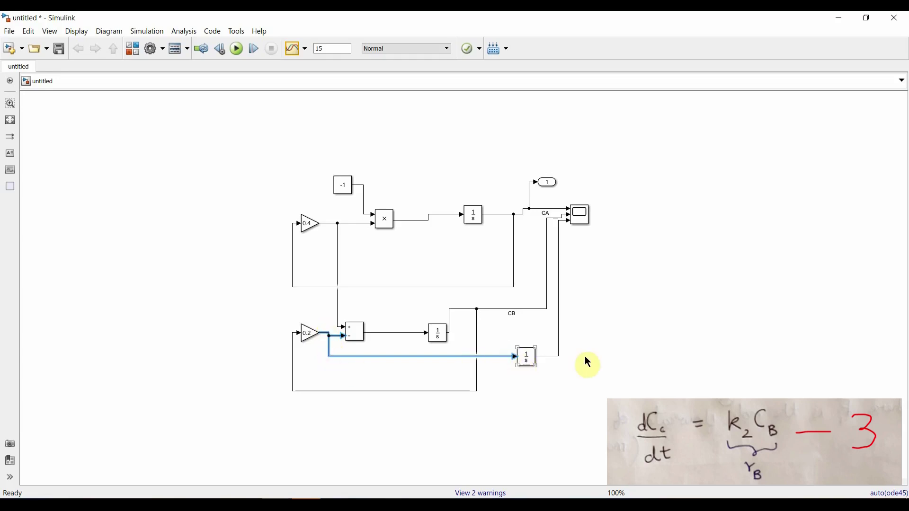
{"action": "left_click", "coordinate": [623, 289]}
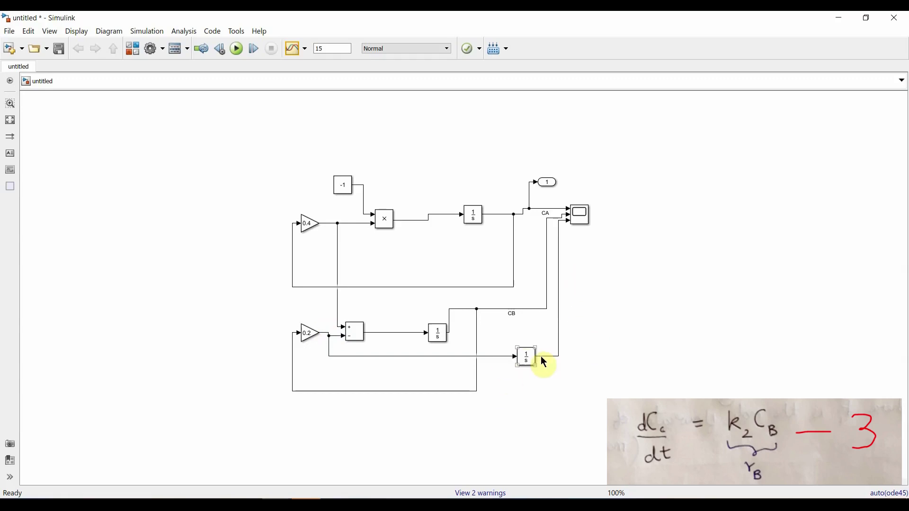
{"action": "left_click_drag", "start_coordinate": [488, 311], "coordinate": [564, 208]}
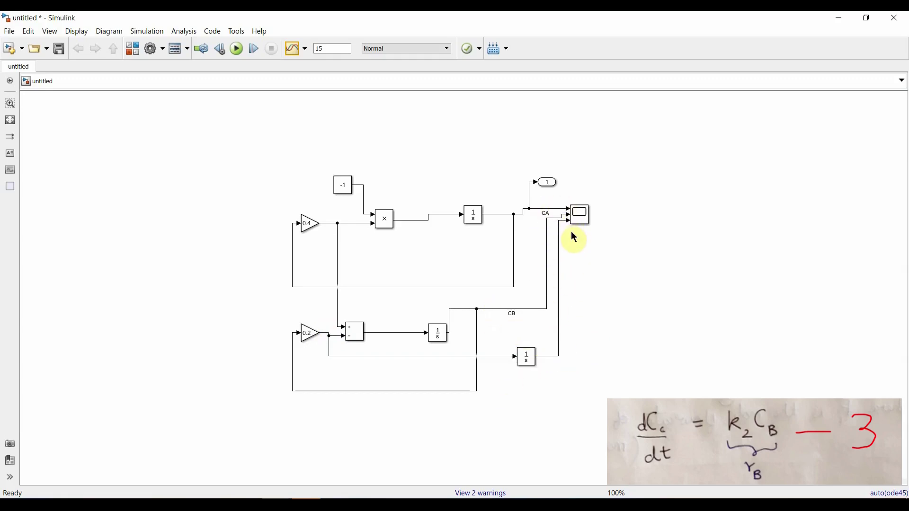
{"action": "left_click_drag", "start_coordinate": [544, 361], "coordinate": [550, 362]}
{"action": "left_click", "coordinate": [551, 363]}
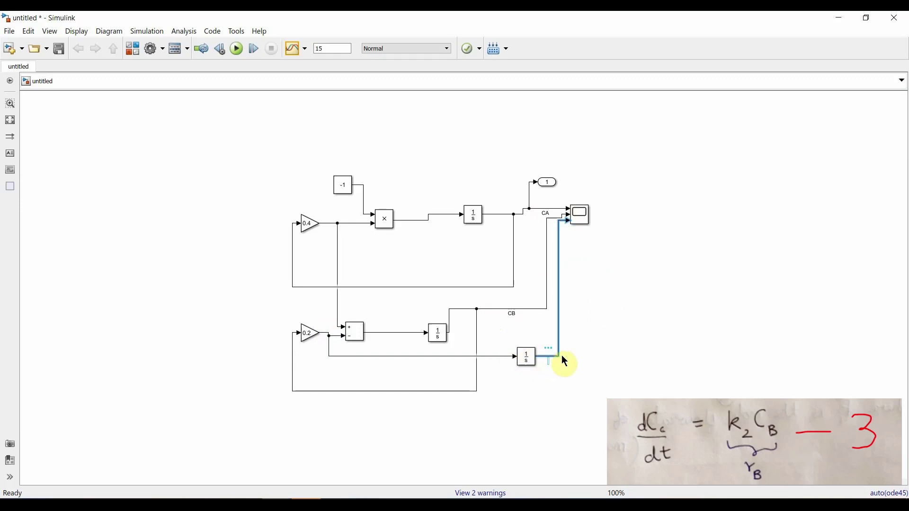
Finish labelling the signal Cc and add output port 2 connected to the CB signal
{"action": "type", "text": "Cc"}
{"action": "left_click", "coordinate": [608, 360]}
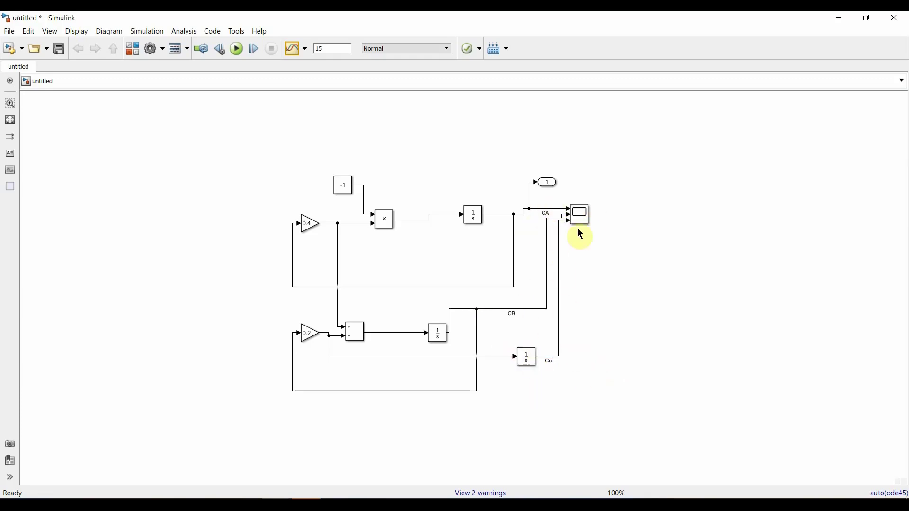
{"action": "double_click", "coordinate": [526, 283]}
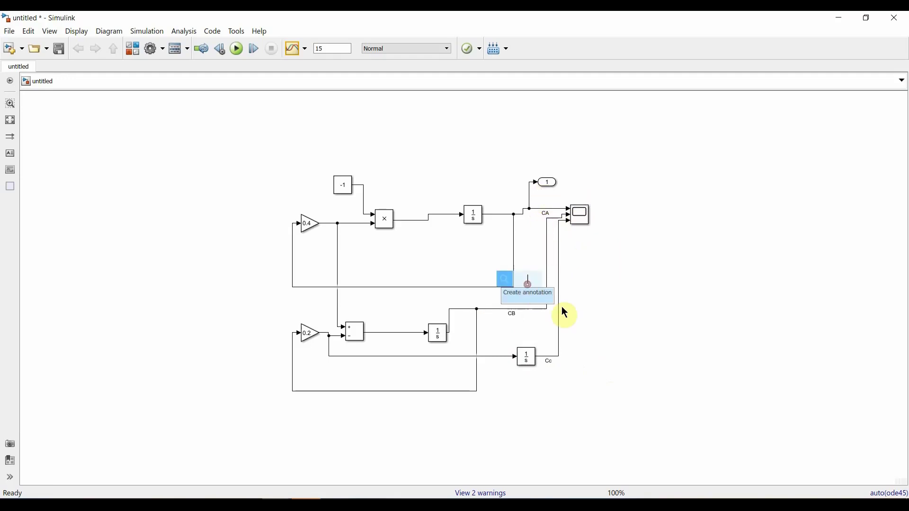
{"action": "type", "text": "out1"}
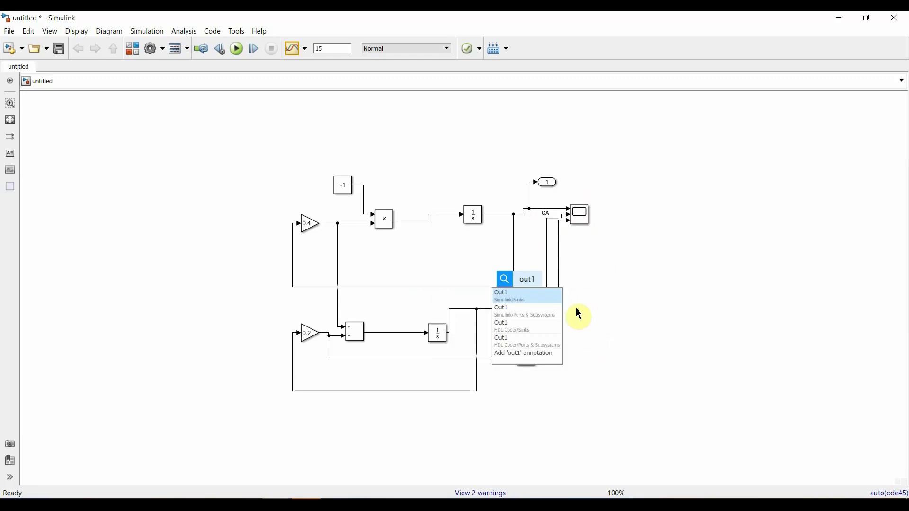
{"action": "key", "text": "Return"}
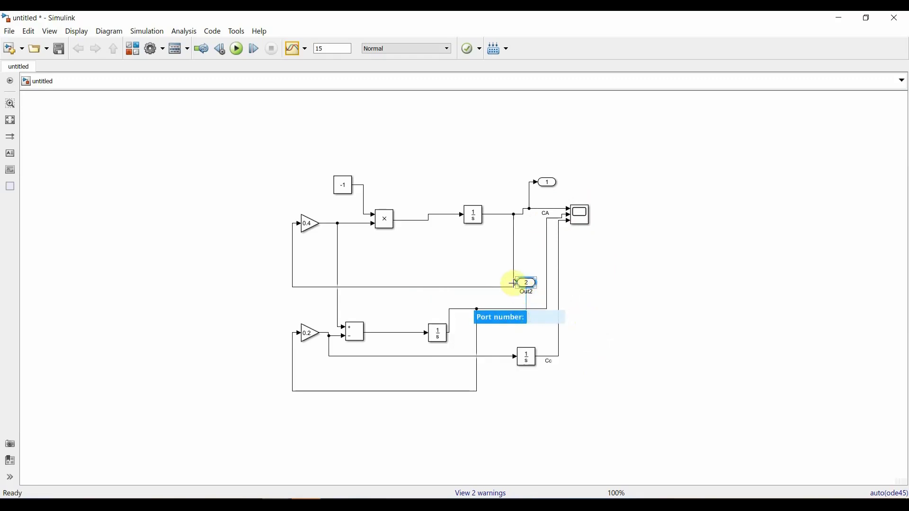
{"action": "left_click_drag", "start_coordinate": [514, 283], "coordinate": [519, 303]}
{"action": "left_click", "coordinate": [520, 308]}
{"action": "left_click_drag", "start_coordinate": [527, 283], "coordinate": [518, 292]}
Add output port 3 on the Cc signal, then run the simulation and open the Scope
{"action": "double_click", "coordinate": [539, 325]}
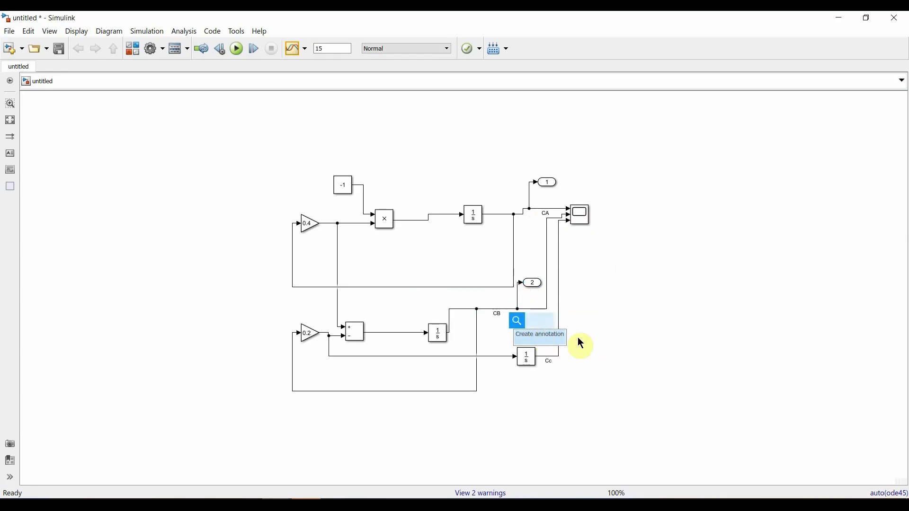
{"action": "type", "text": "ou"}
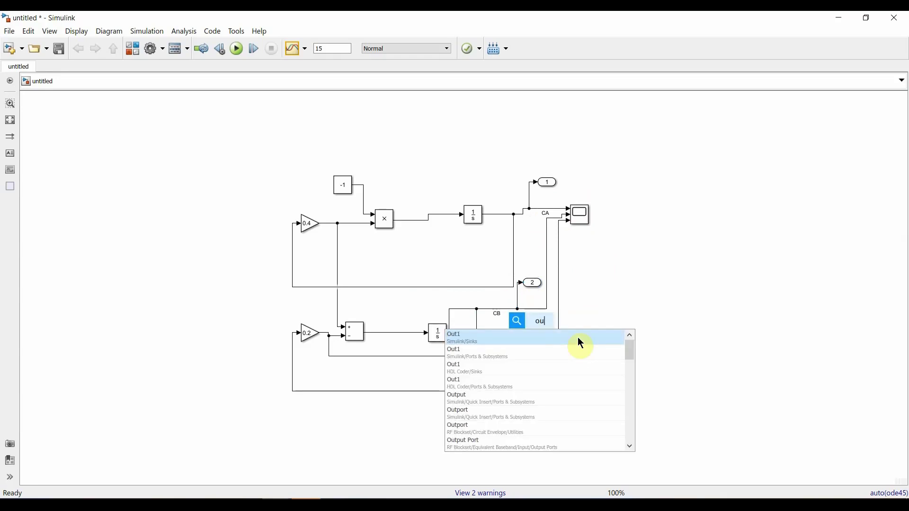
{"action": "left_click", "coordinate": [583, 343]}
{"action": "mouse_move", "coordinate": [540, 331]}
{"action": "left_mouse_down"}
{"action": "mouse_move", "coordinate": [558, 349]}
{"action": "mouse_move", "coordinate": [544, 325]}
{"action": "left_mouse_up"}
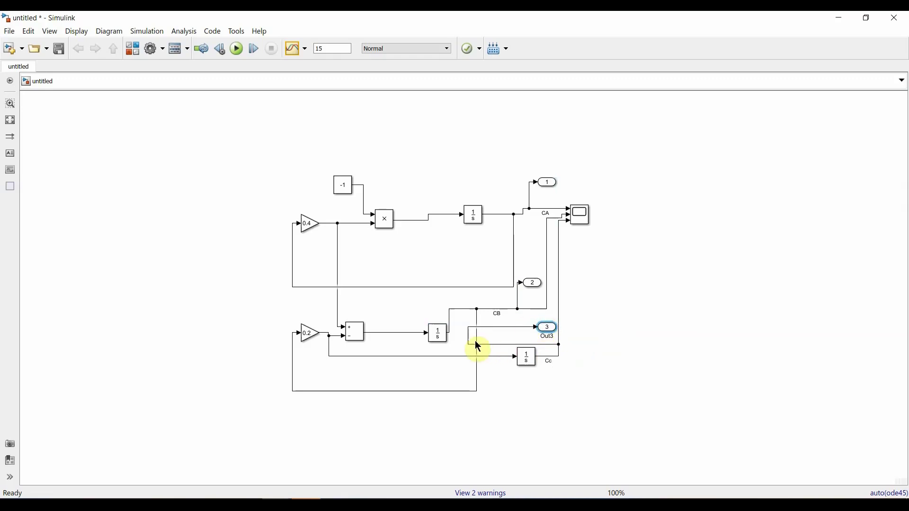
{"action": "left_click_drag", "start_coordinate": [470, 341], "coordinate": [509, 341]}
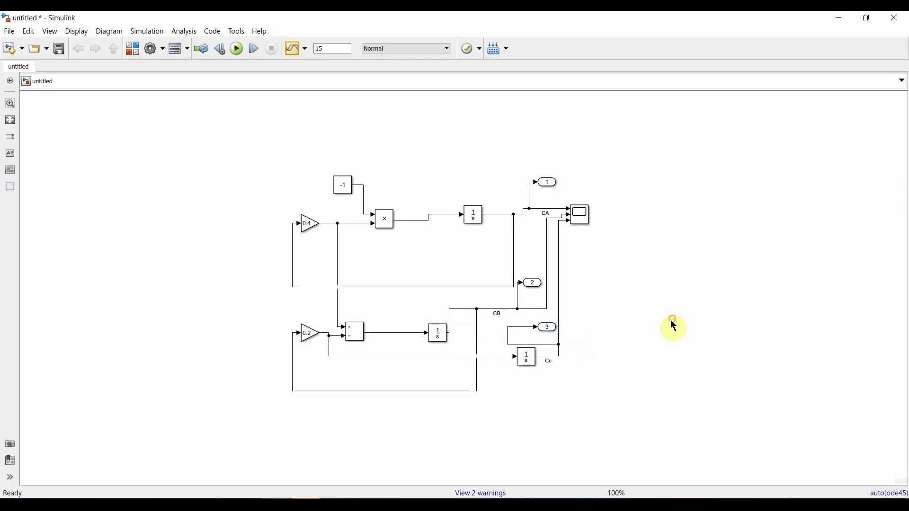
{"action": "left_click", "coordinate": [238, 53]}
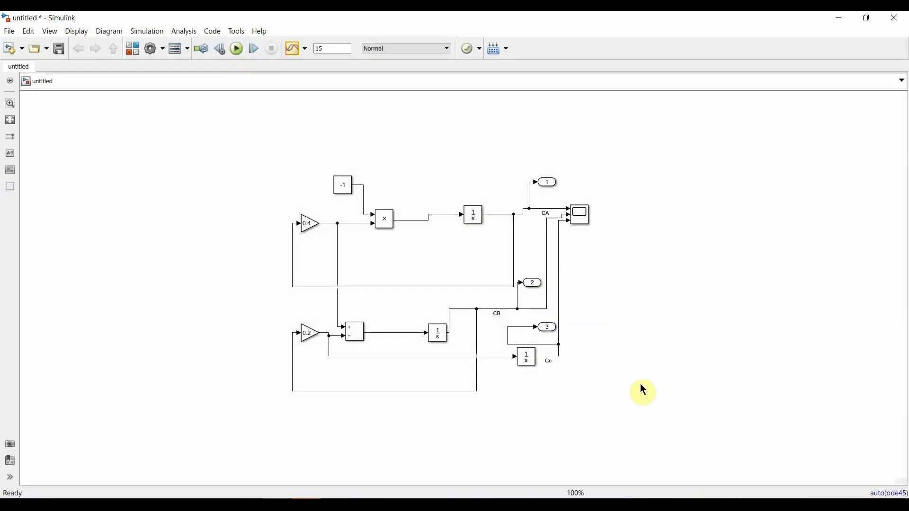
{"action": "double_click", "coordinate": [577, 215]}
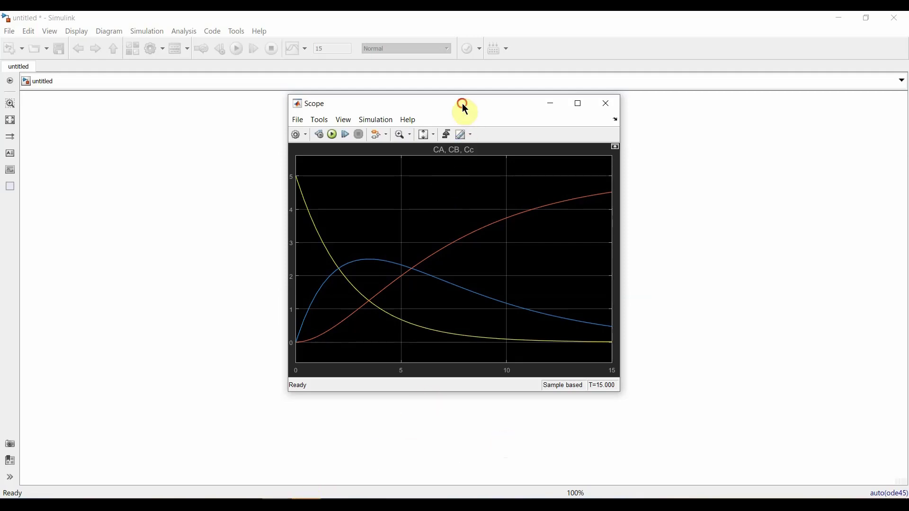
Review the CA, CB and Cc curves, then move the Scope window aside and minimize it
{"action": "left_click_drag", "start_coordinate": [462, 104], "coordinate": [414, 119]}
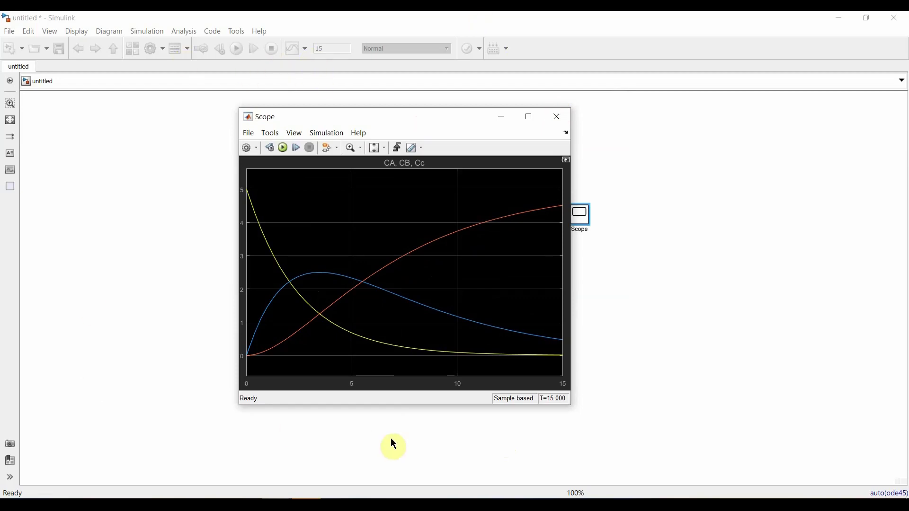
{"action": "left_click_drag", "start_coordinate": [410, 122], "coordinate": [219, 81]}
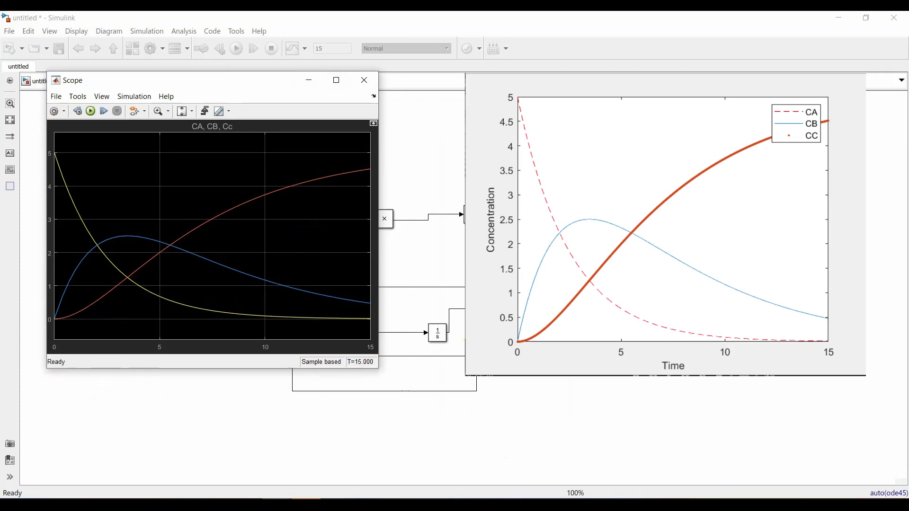
{"action": "left_click", "coordinate": [308, 80]}
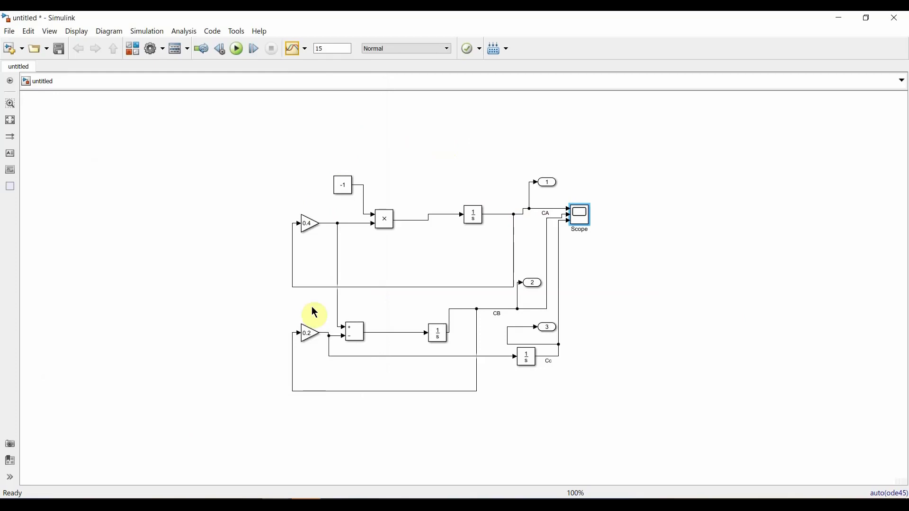
{"action": "left_click", "coordinate": [562, 440]}
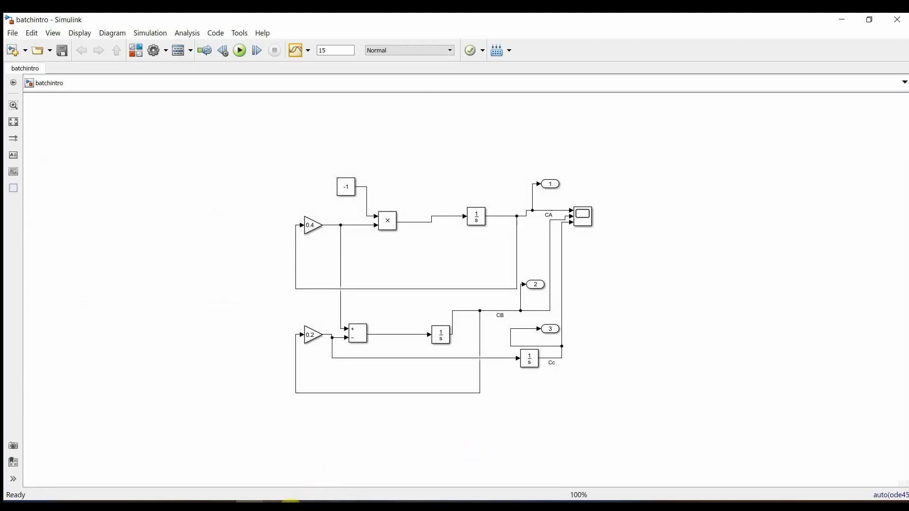
Bring up the ODE questions PDF and go over question I's text
{"action": "left_click", "coordinate": [284, 500]}
{"action": "left_click_drag", "start_coordinate": [193, 227], "coordinate": [474, 254]}
{"action": "left_click", "coordinate": [307, 260]}
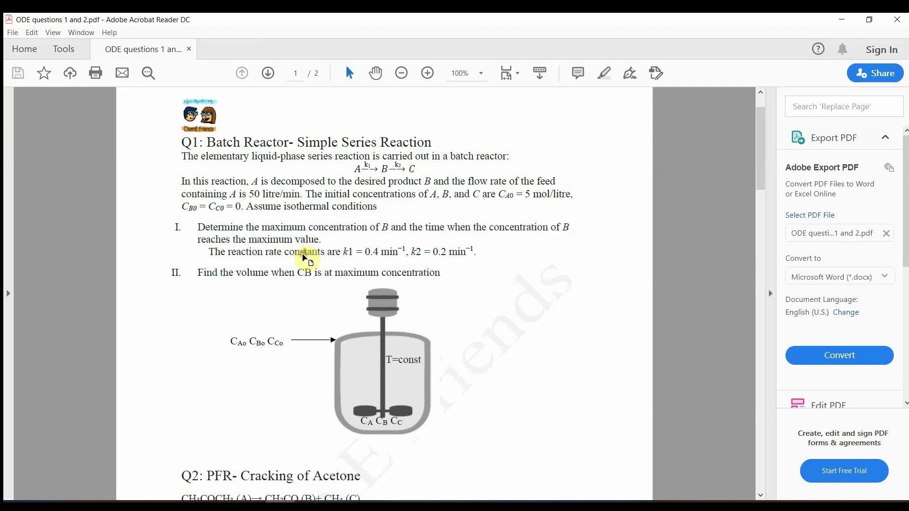
Highlight question II about the volume at maximum CB, then switch to MATLAB
{"action": "left_click_drag", "start_coordinate": [200, 272], "coordinate": [419, 276]}
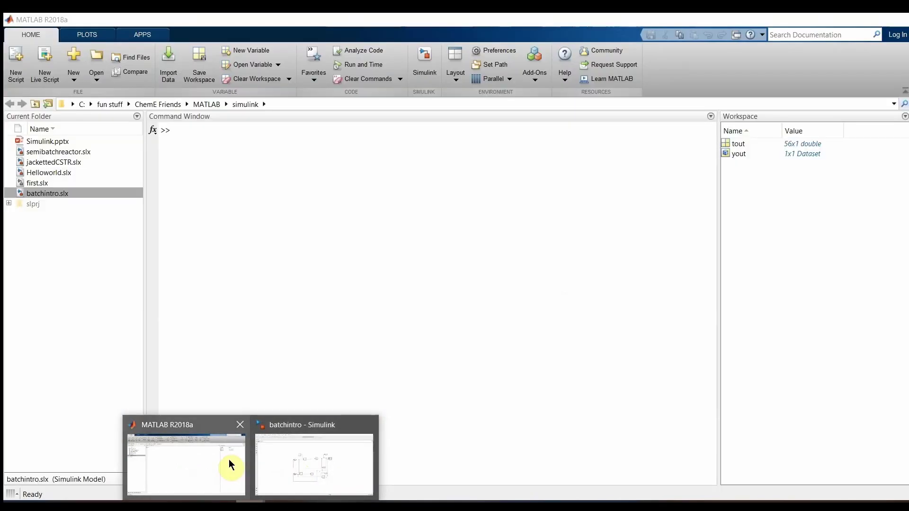
{"action": "left_click", "coordinate": [228, 459]}
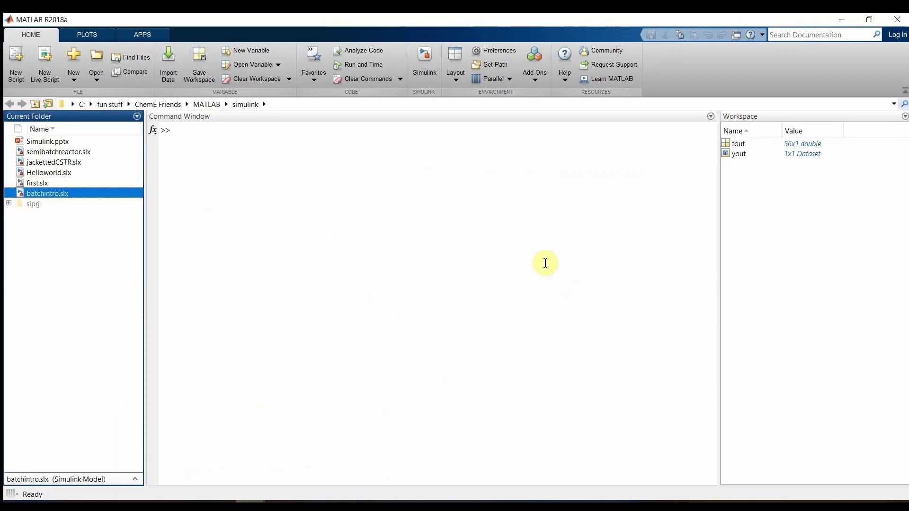
Open tout and the yout dataset in the Variables editor, then close both views
{"action": "left_click", "coordinate": [344, 459]}
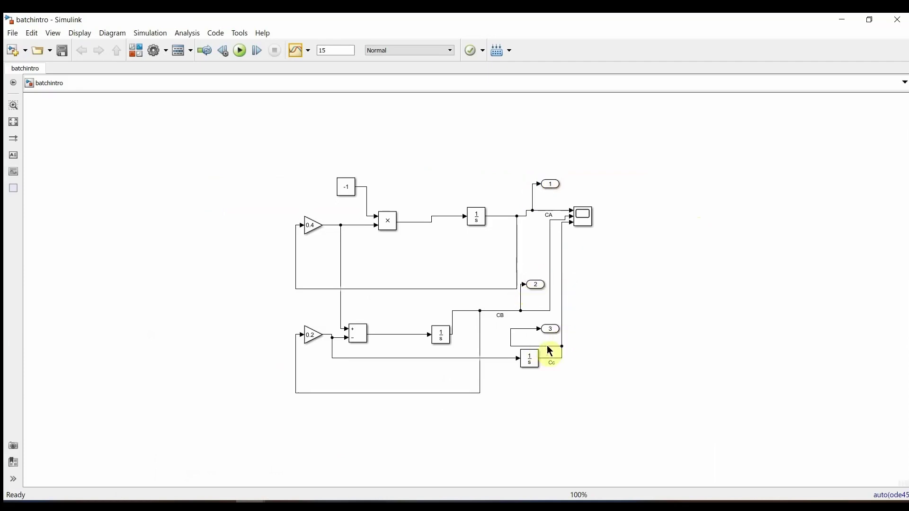
{"action": "left_click", "coordinate": [205, 478]}
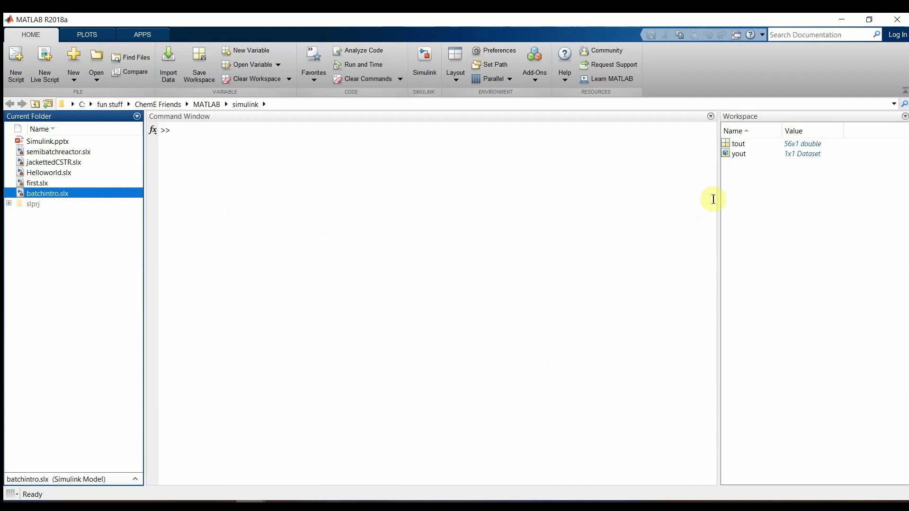
{"action": "left_click", "coordinate": [789, 145]}
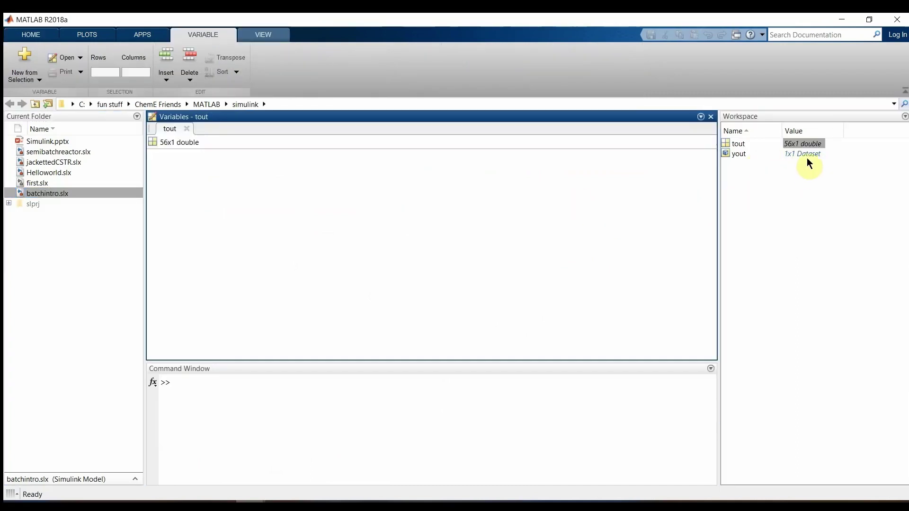
{"action": "left_click", "coordinate": [801, 154]}
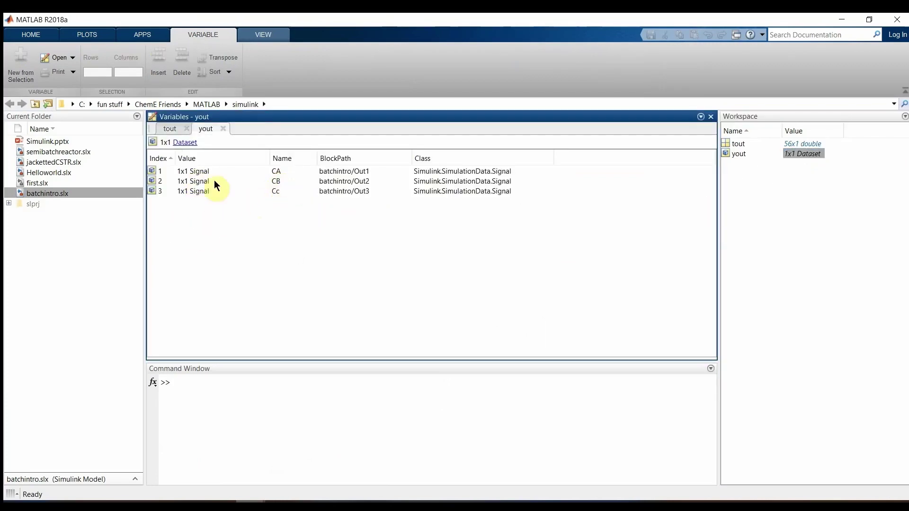
{"action": "left_click", "coordinate": [223, 128]}
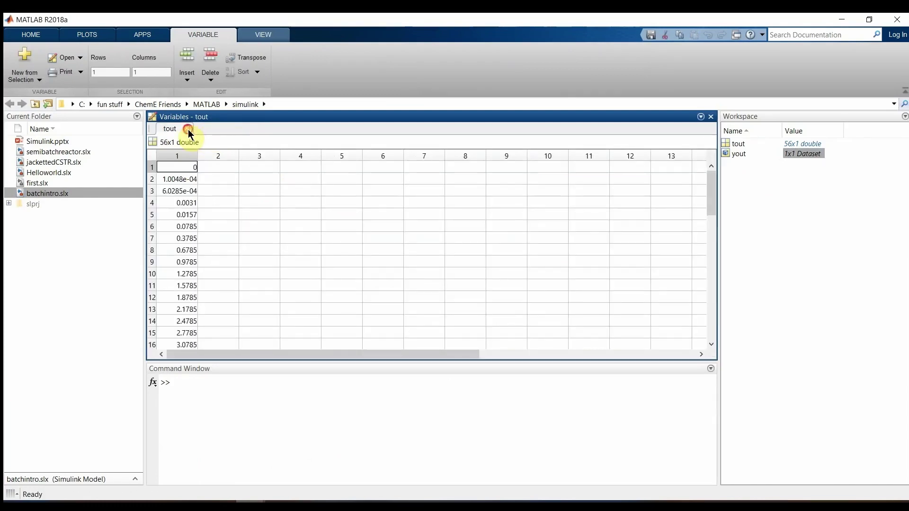
{"action": "left_click", "coordinate": [187, 129]}
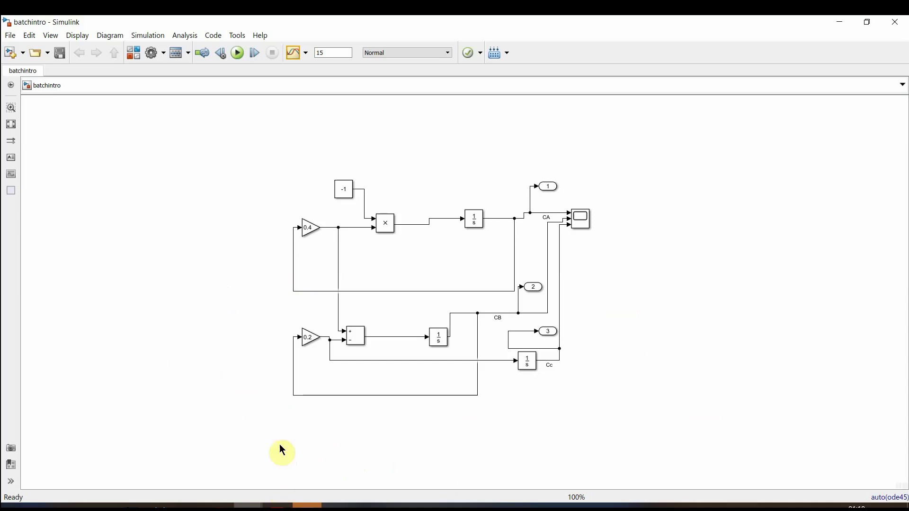
Reread question I in the ODE questions PDF, then bring the MATLAB window to the front
{"action": "key", "text": "alt+Tab"}
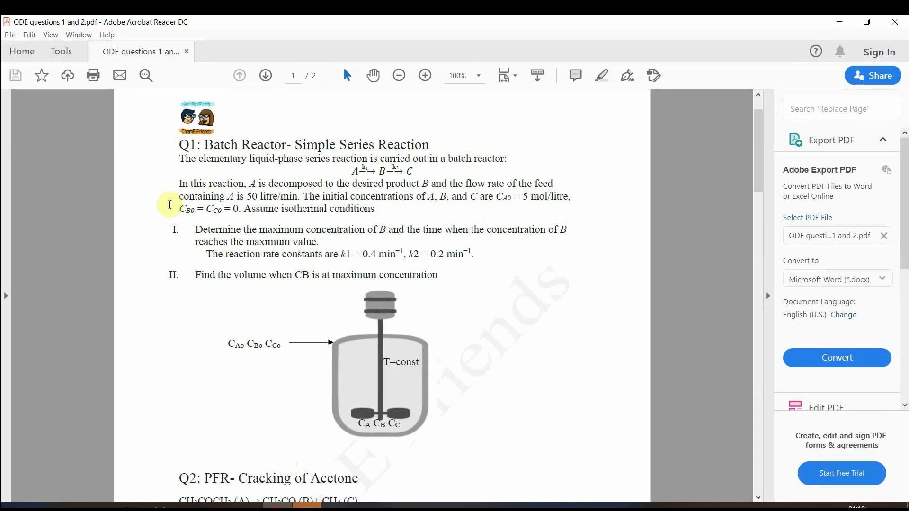
{"action": "left_click_drag", "start_coordinate": [175, 142], "coordinate": [440, 278]}
{"action": "left_click_drag", "start_coordinate": [195, 229], "coordinate": [331, 241]}
{"action": "left_click", "coordinate": [347, 242]}
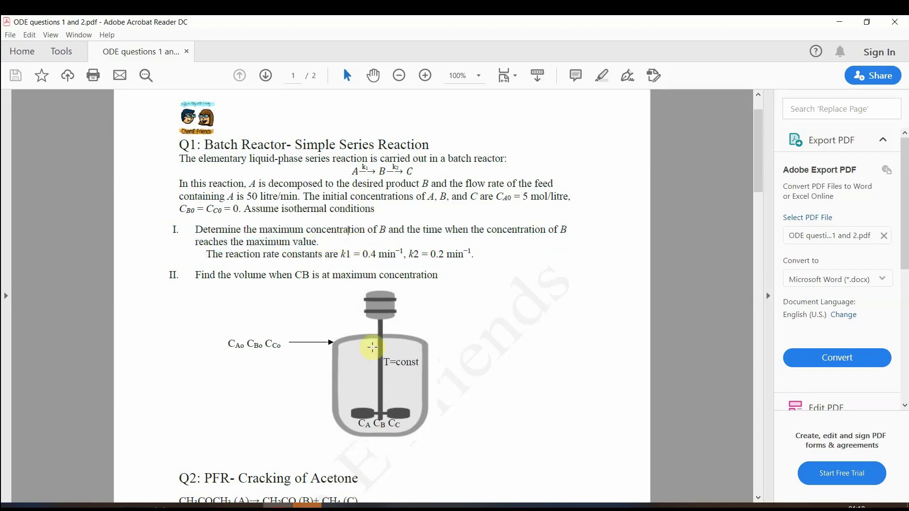
{"action": "left_click", "coordinate": [251, 507]}
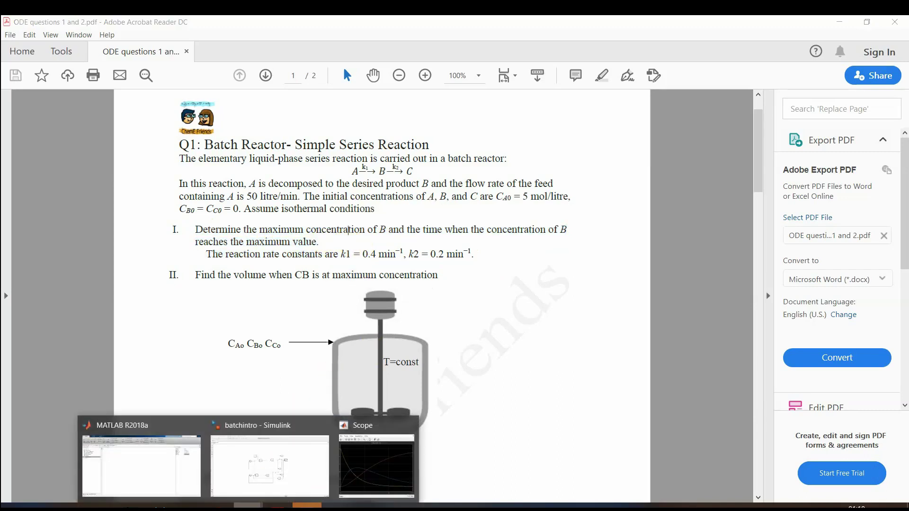
{"action": "left_click", "coordinate": [263, 486]}
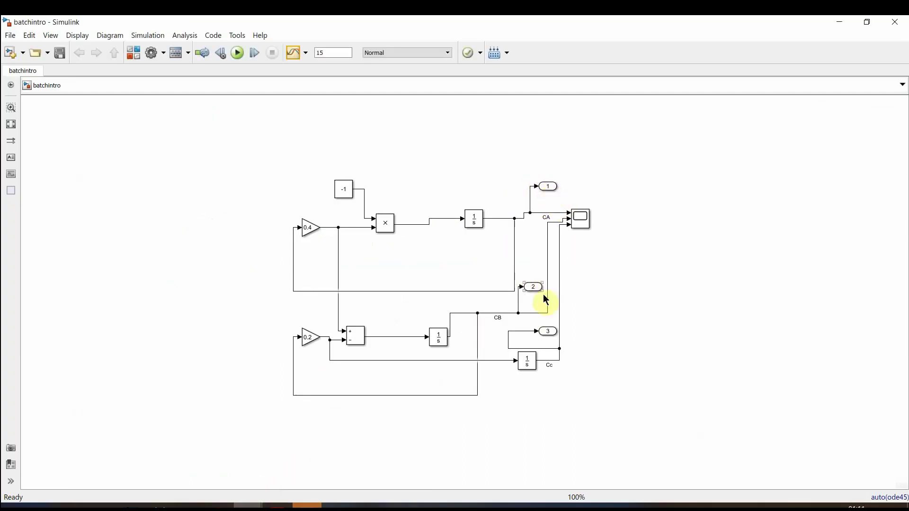
{"action": "mouse_move", "coordinate": [214, 503]}
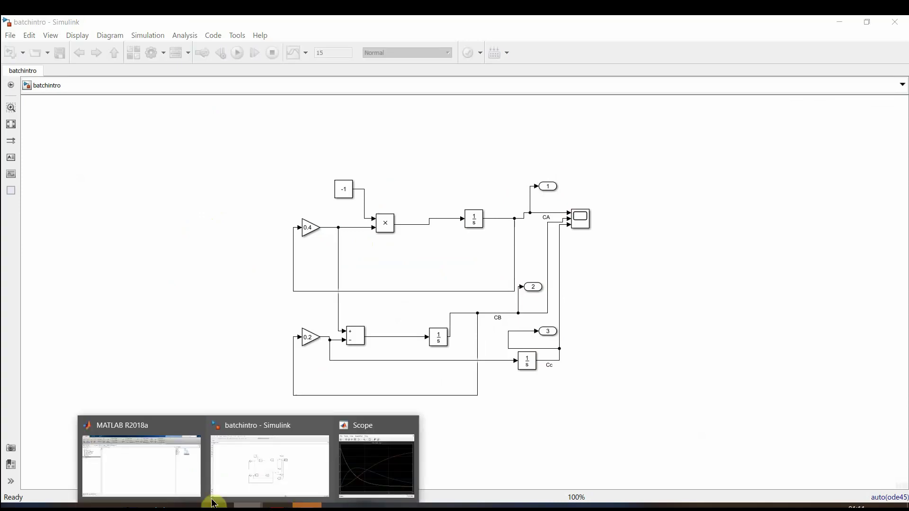
{"action": "left_click", "coordinate": [179, 478]}
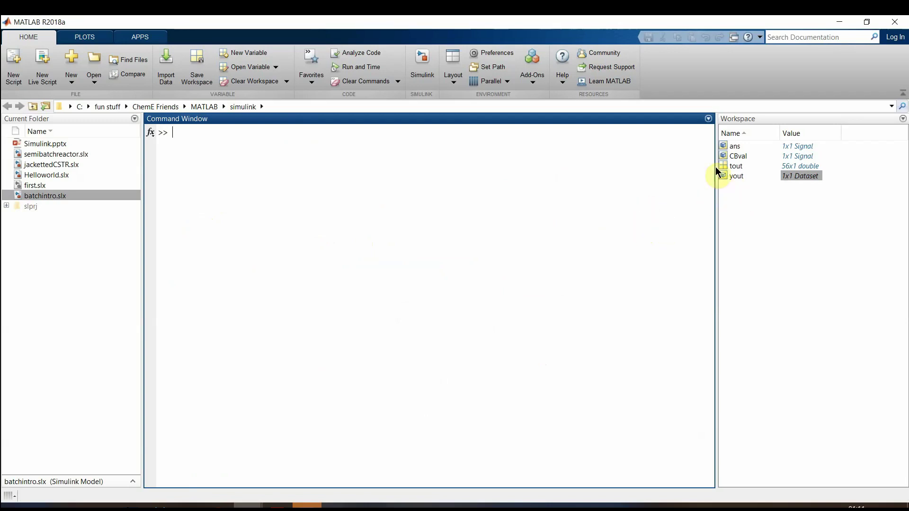
Open yout to show its CA, CB and Cc signals and run CBval=yout.getElement('CB');
{"action": "double_click", "coordinate": [735, 177]}
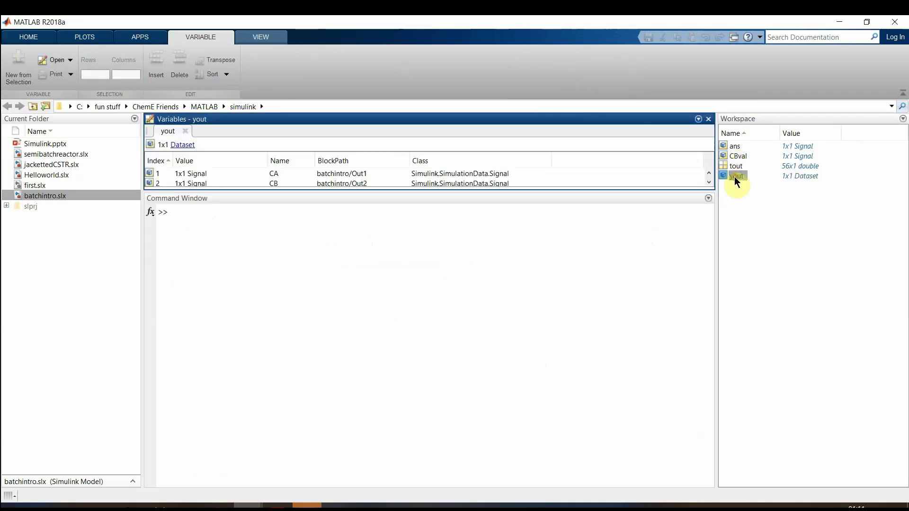
{"action": "mouse_move", "coordinate": [305, 188]}
{"action": "left_mouse_down"}
{"action": "mouse_move", "coordinate": [287, 308]}
{"action": "mouse_move", "coordinate": [318, 228]}
{"action": "mouse_move", "coordinate": [301, 182]}
{"action": "left_mouse_up"}
{"action": "left_click", "coordinate": [299, 347]}
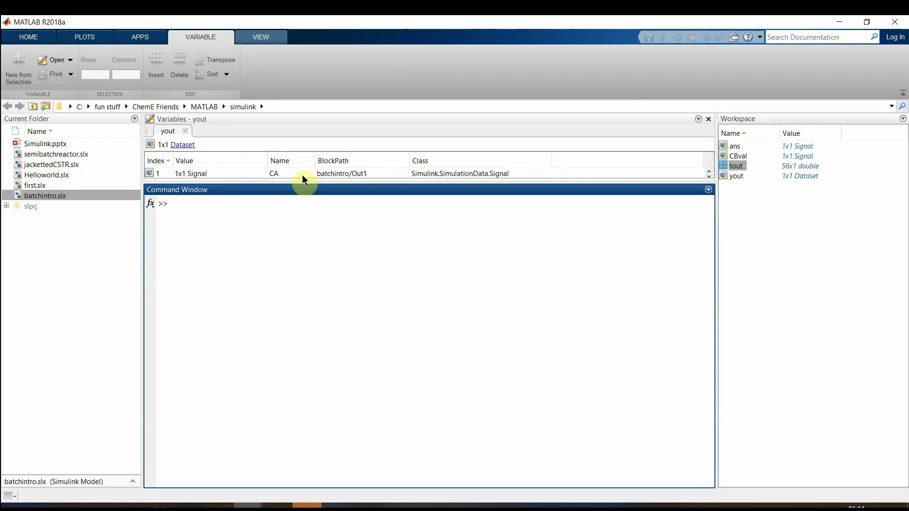
{"action": "type", "text": "CBval"}
{"action": "type", "text": "="}
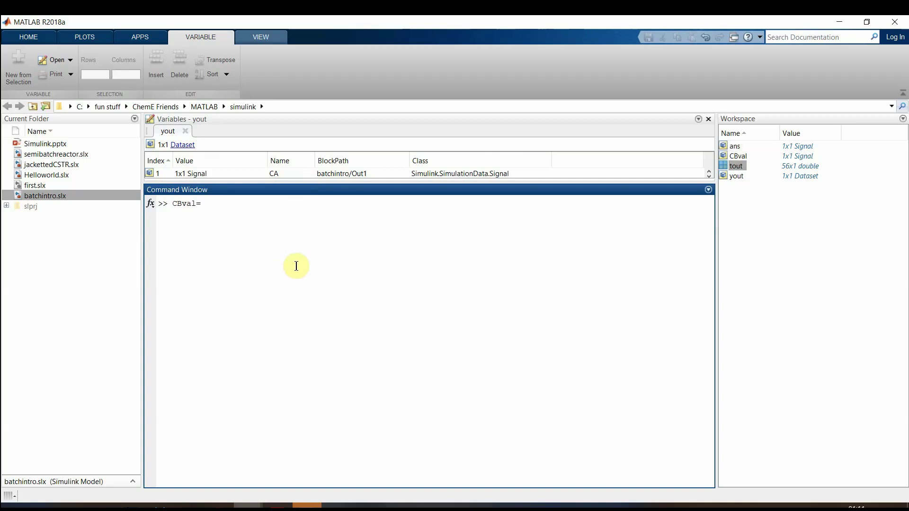
{"action": "type", "text": "yout.getElement"}
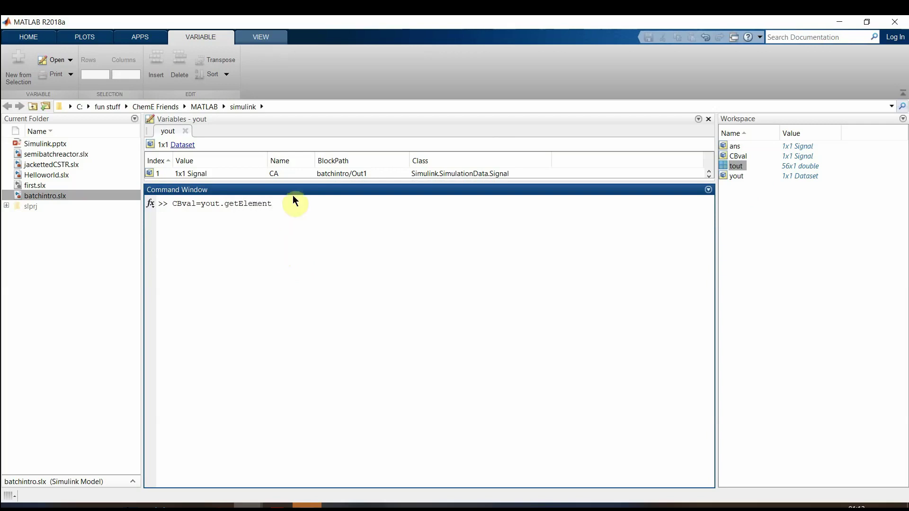
{"action": "left_click_drag", "start_coordinate": [304, 185], "coordinate": [305, 234]}
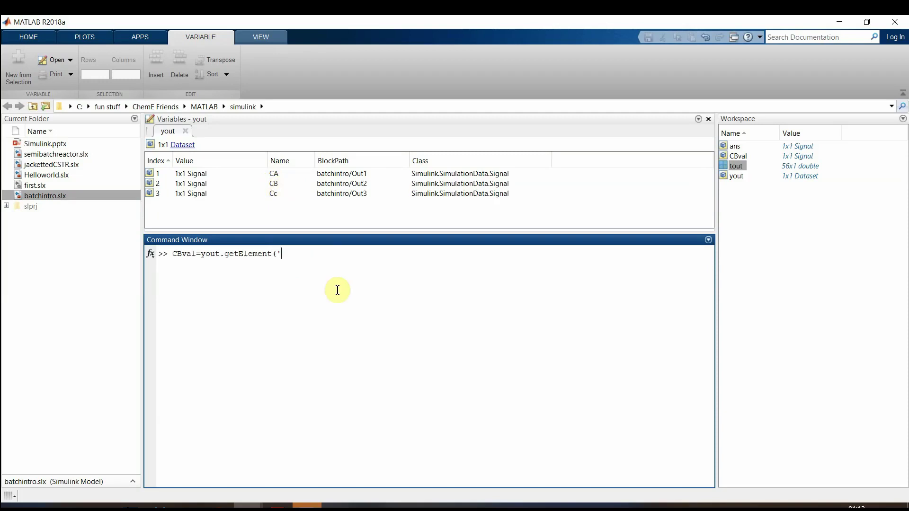
{"action": "type", "text": "t('CB');"}
{"action": "key", "text": "Return"}
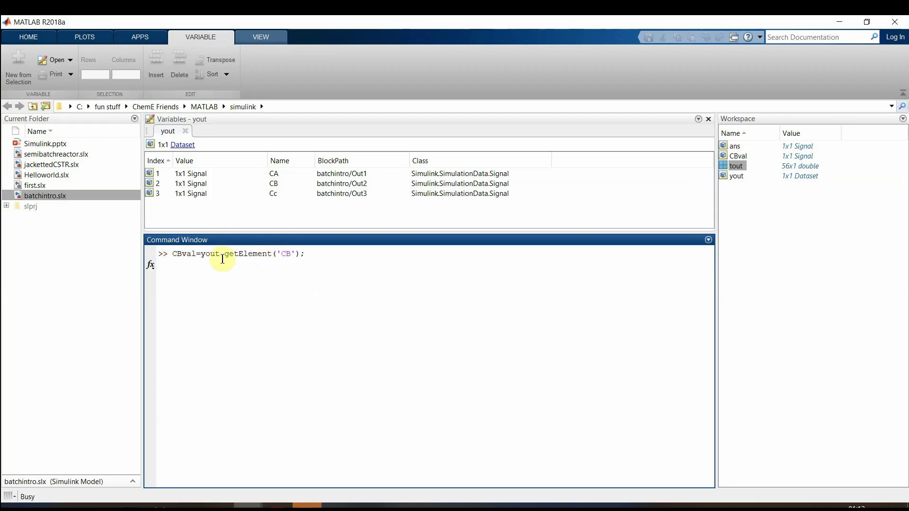
Highlight the CB name in the command and point out the matching CB signal in yout
{"action": "left_click_drag", "start_coordinate": [281, 253], "coordinate": [173, 265]}
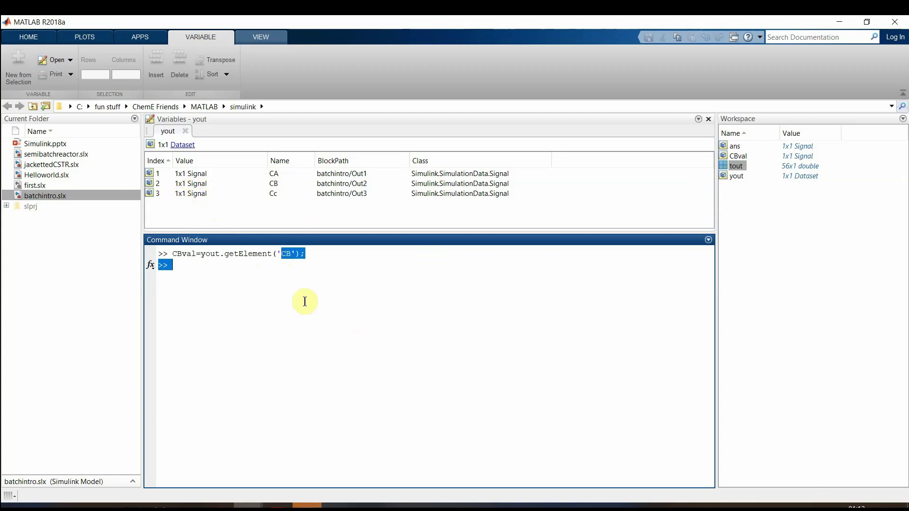
{"action": "left_click", "coordinate": [322, 260]}
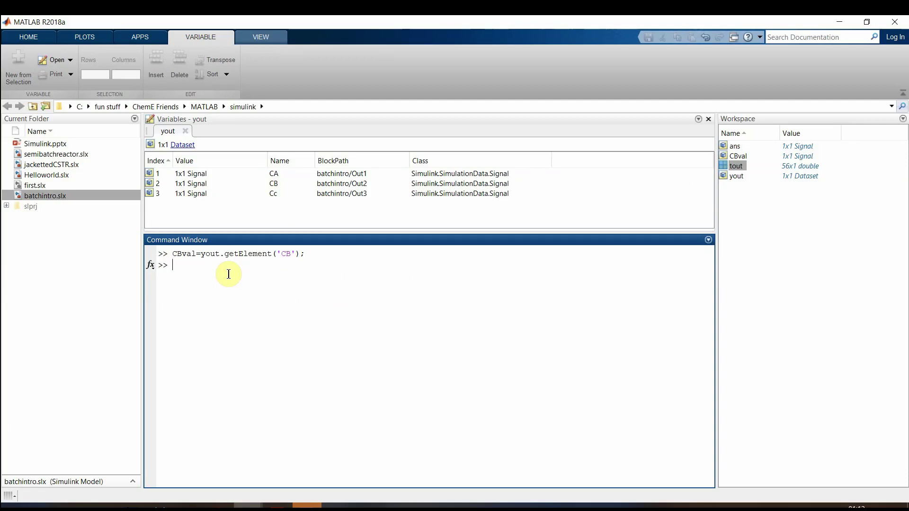
{"action": "left_click", "coordinate": [273, 188]}
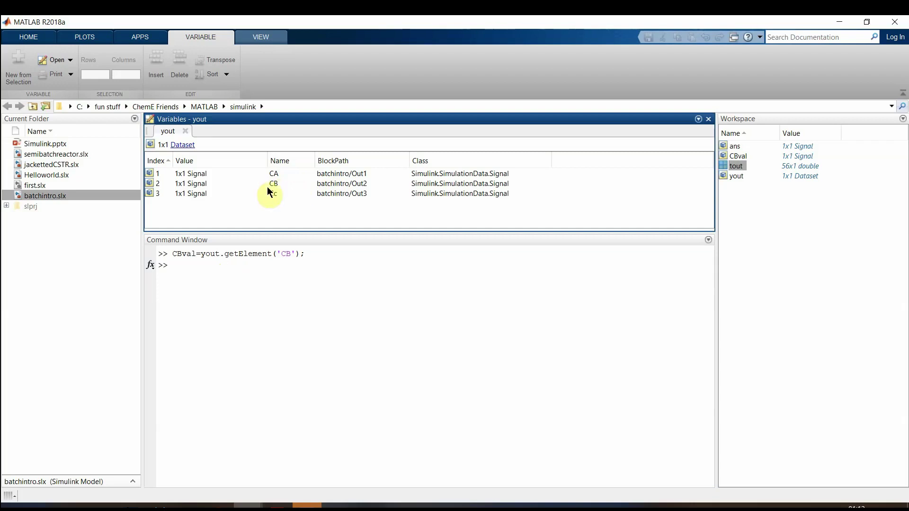
{"action": "left_click", "coordinate": [212, 271]}
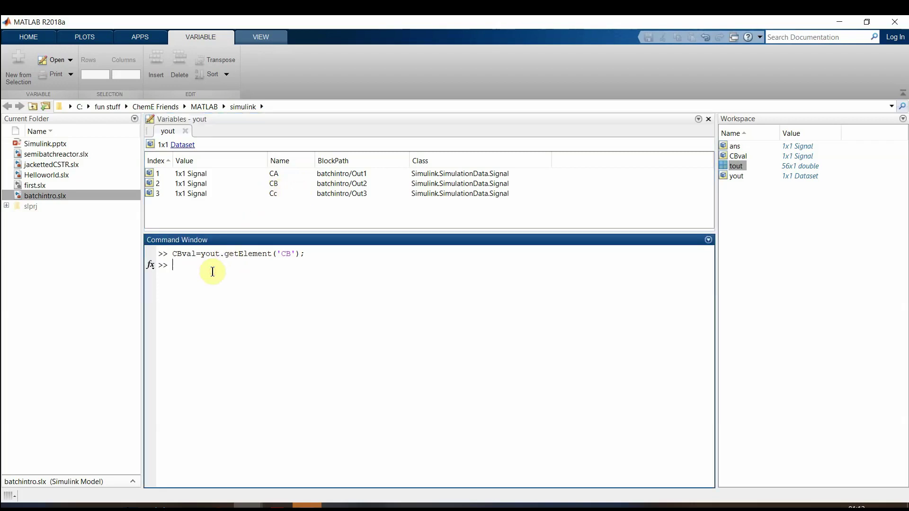
Store CBval.Values.Data in g and compute CB = max(g), giving 2.4992, then begin typing tmax
{"action": "type", "text": "g = CBval.Values.Data;"}
{"action": "key", "text": "Return"}
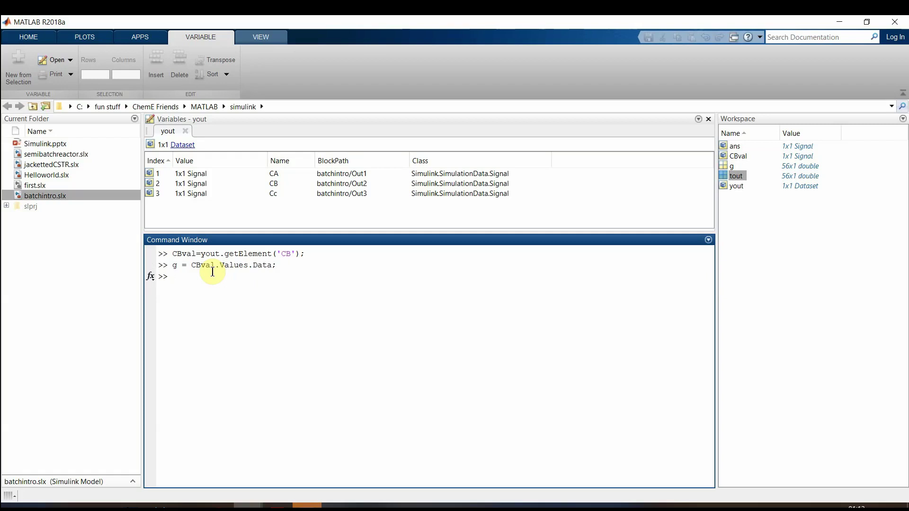
{"action": "type", "text": "CB = max(g)"}
{"action": "key", "text": "Return"}
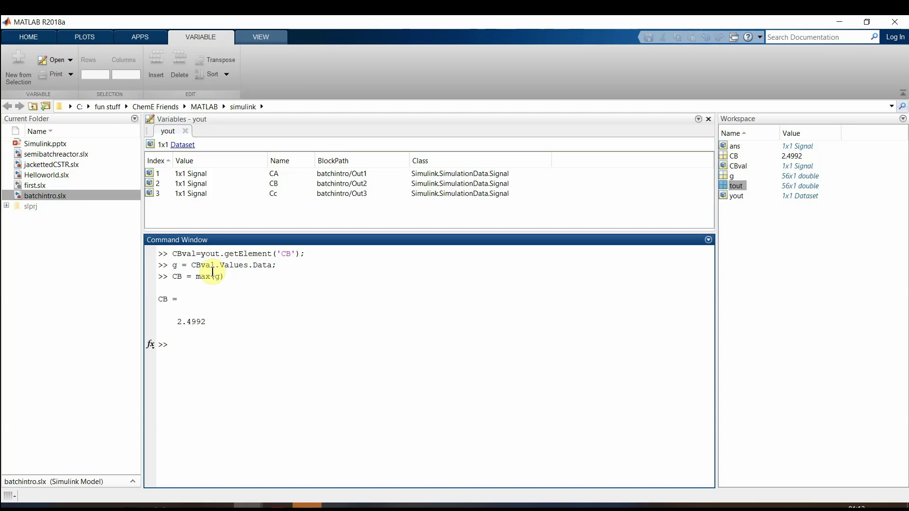
{"action": "type", "text": "tmax = t"}
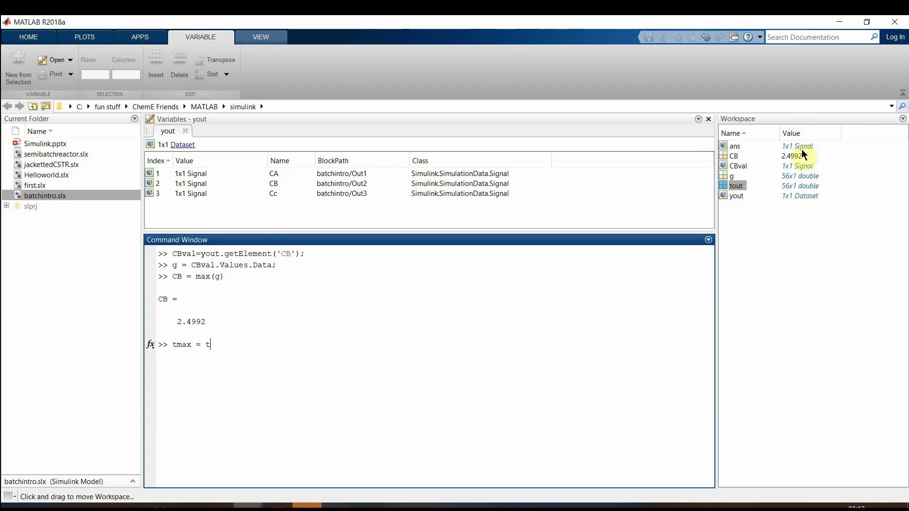
Begin the tmax expression and inspect the tout time values in an enlarged table
{"action": "type", "text": "o"}
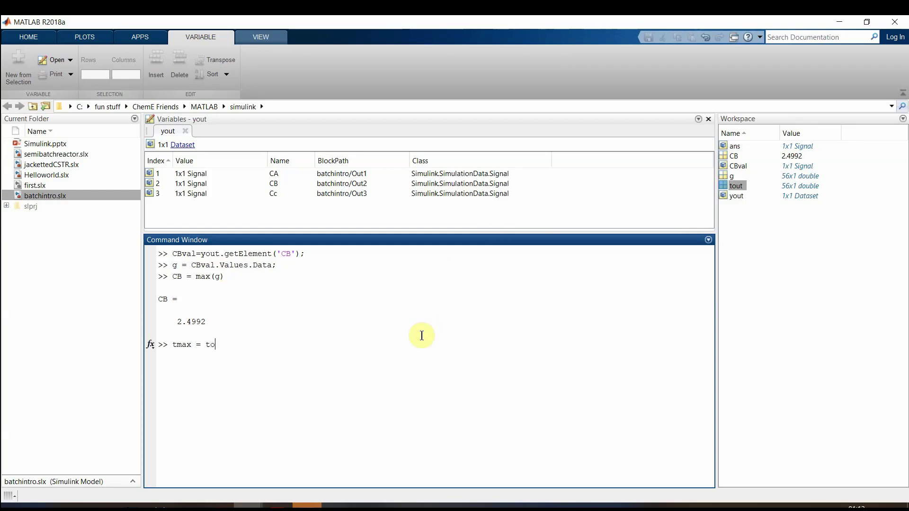
{"action": "type", "text": "ut("}
{"action": "double_click", "coordinate": [737, 187]}
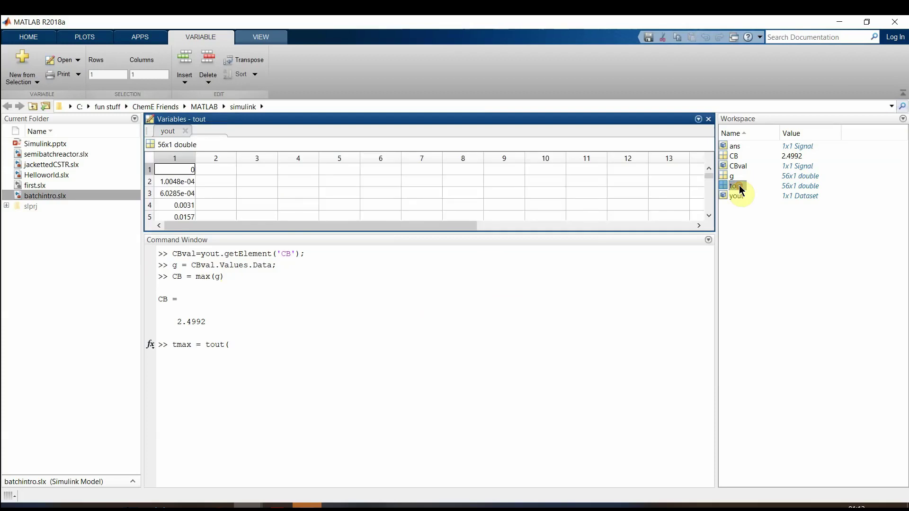
{"action": "scroll", "coordinate": [407, 198], "scroll_direction": "down", "scroll_amount": 4}
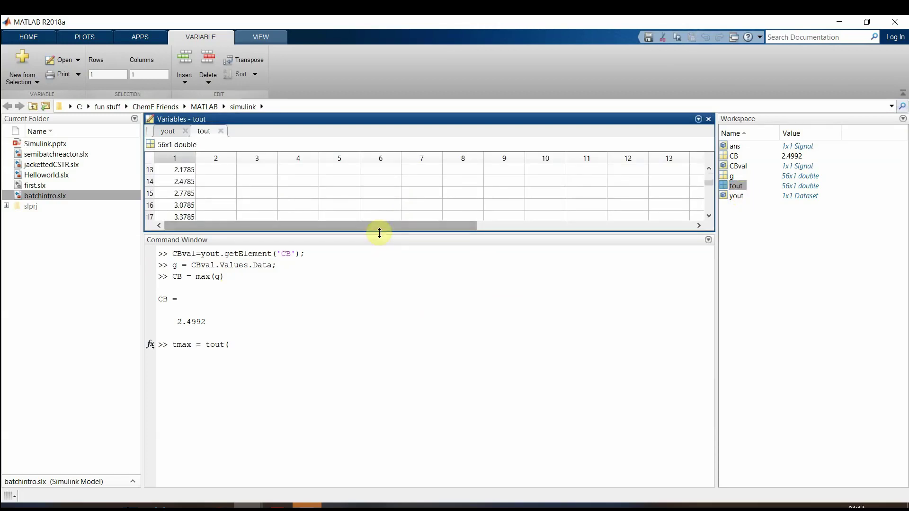
{"action": "left_click_drag", "start_coordinate": [379, 233], "coordinate": [379, 383]}
{"action": "scroll", "coordinate": [317, 284], "scroll_direction": "down", "scroll_amount": 10}
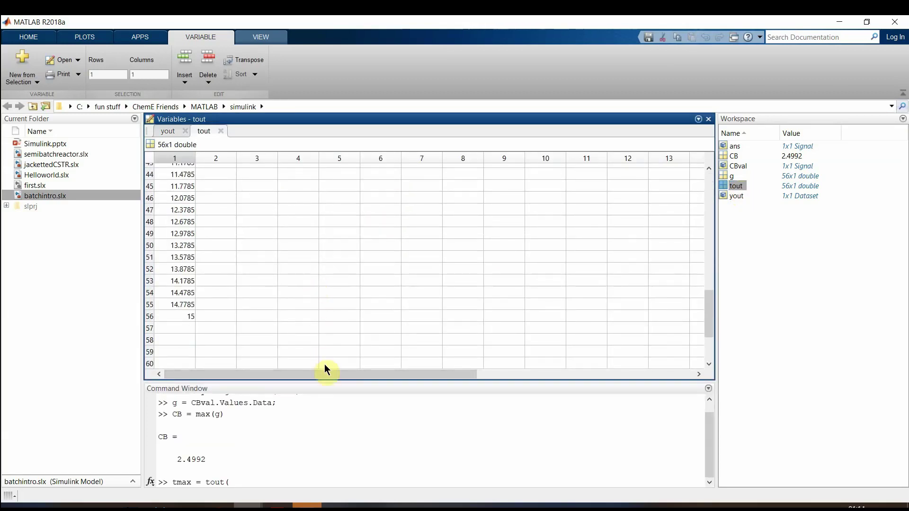
{"action": "left_click_drag", "start_coordinate": [329, 385], "coordinate": [344, 204]}
Complete tmax = tout(g == max(g)), returning 3.3785, and highlight the result
{"action": "left_click", "coordinate": [255, 317]}
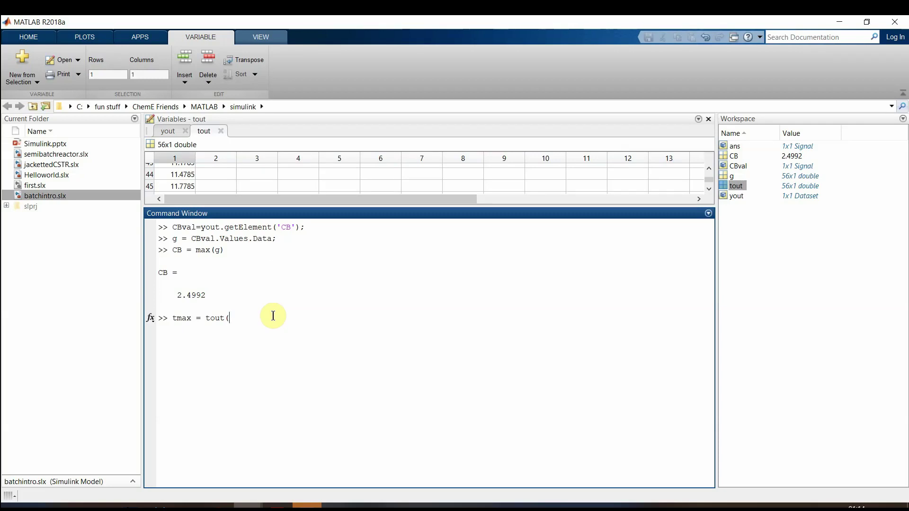
{"action": "key", "text": "BackSpace"}
{"action": "type", "text": "(g = =max(g))"}
{"action": "key", "text": "Return"}
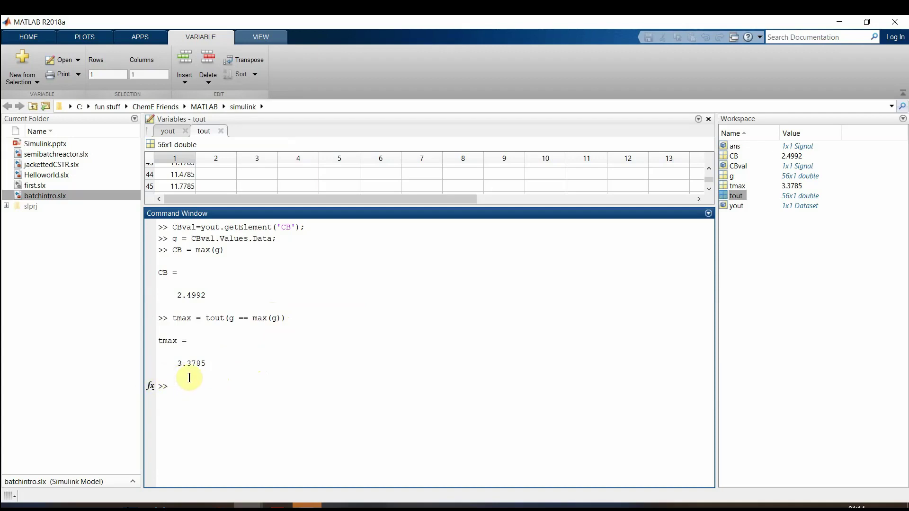
{"action": "left_click_drag", "start_coordinate": [173, 365], "coordinate": [223, 364]}
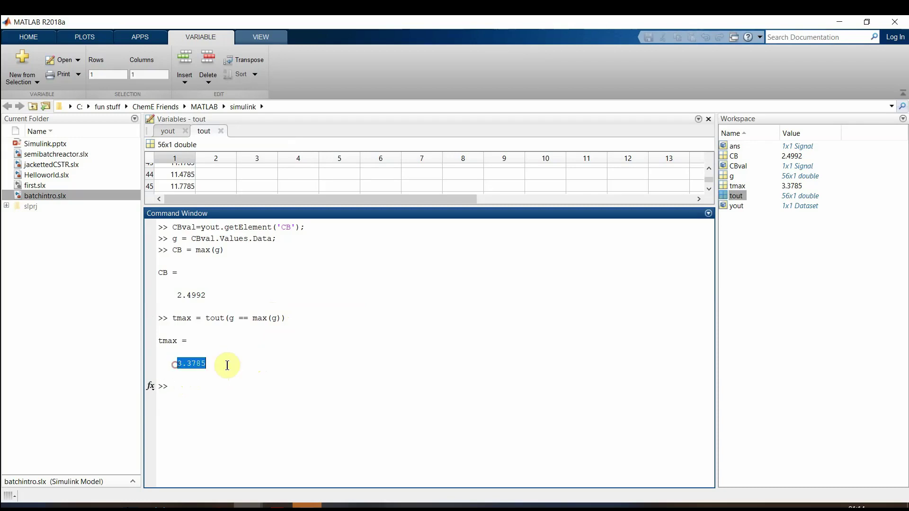
{"action": "left_click", "coordinate": [254, 370]}
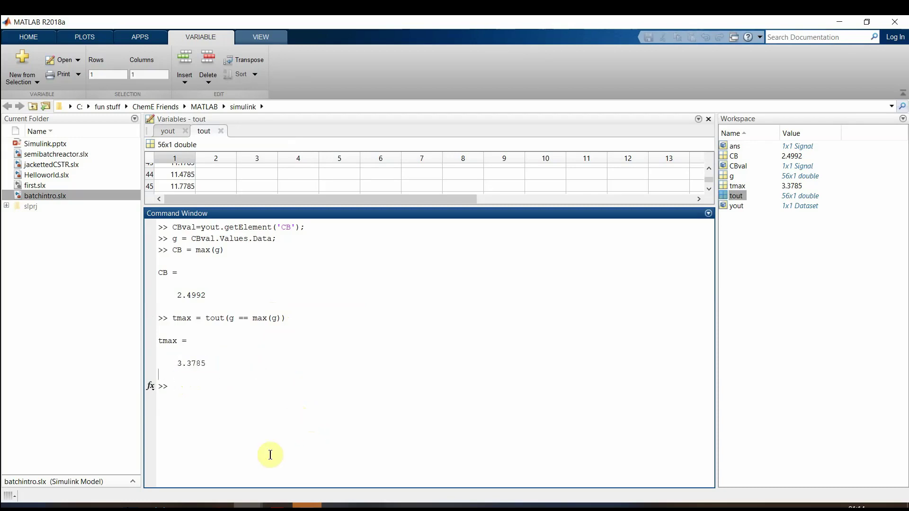
Highlight question II about the reactor volume on the problem sheet
{"action": "left_click", "coordinate": [283, 504]}
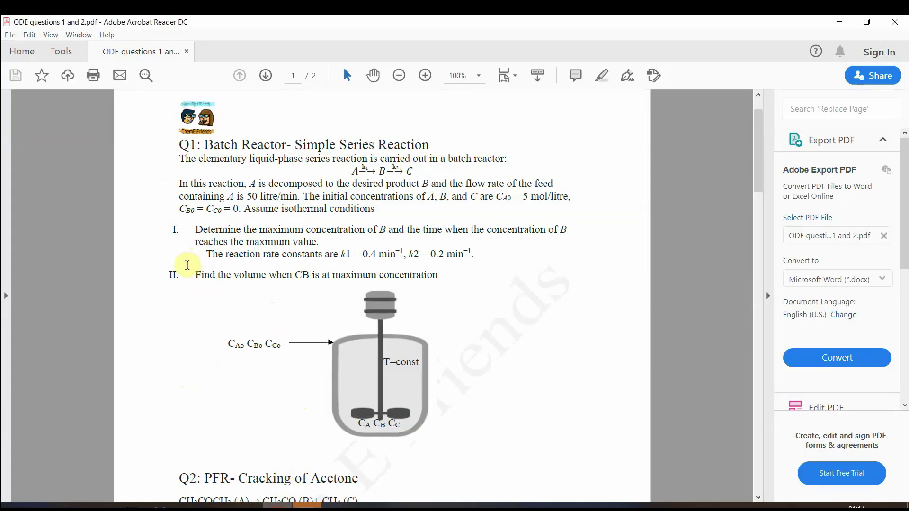
{"action": "left_click_drag", "start_coordinate": [185, 271], "coordinate": [483, 278]}
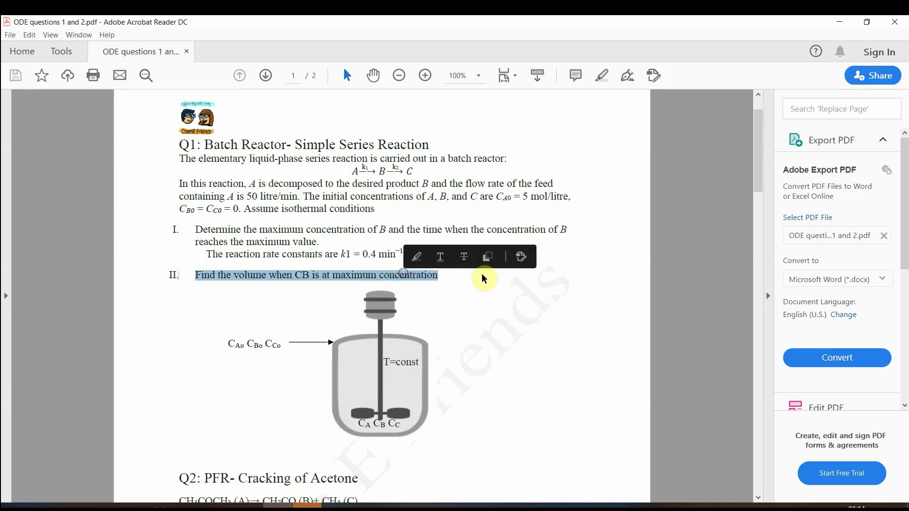
{"action": "left_click", "coordinate": [478, 295]}
{"action": "left_click", "coordinate": [249, 505]}
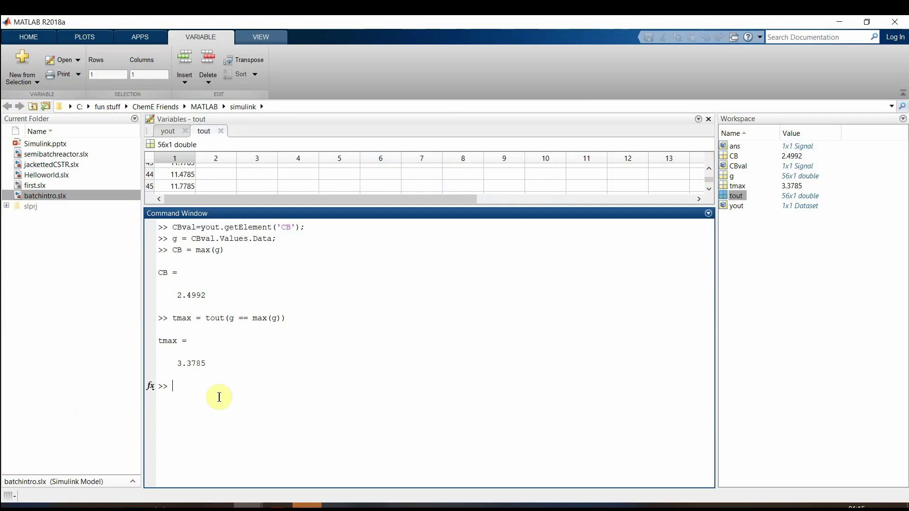
Evaluate tmax*50 and highlight question II asking for the volume
{"action": "type", "text": "tmax*50"}
{"action": "key", "text": "Return"}
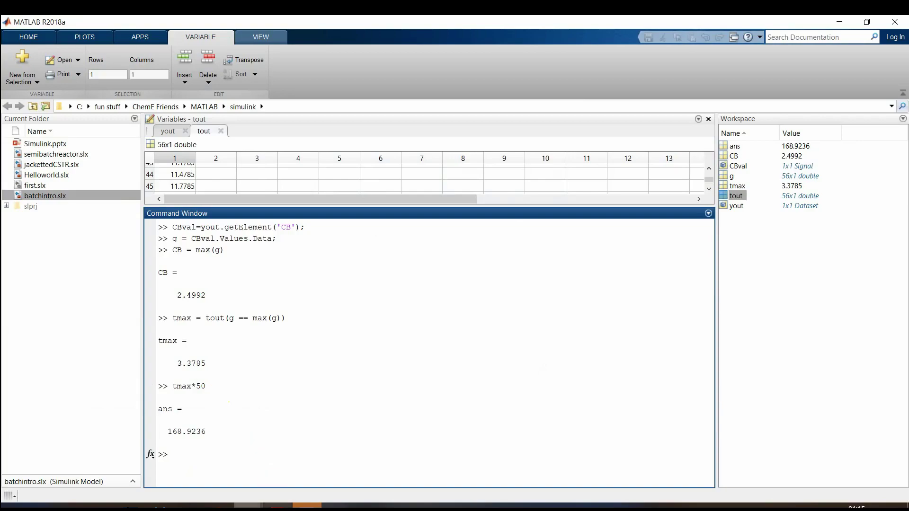
{"action": "left_click", "coordinate": [277, 506]}
{"action": "left_click_drag", "start_coordinate": [196, 276], "coordinate": [432, 277]}
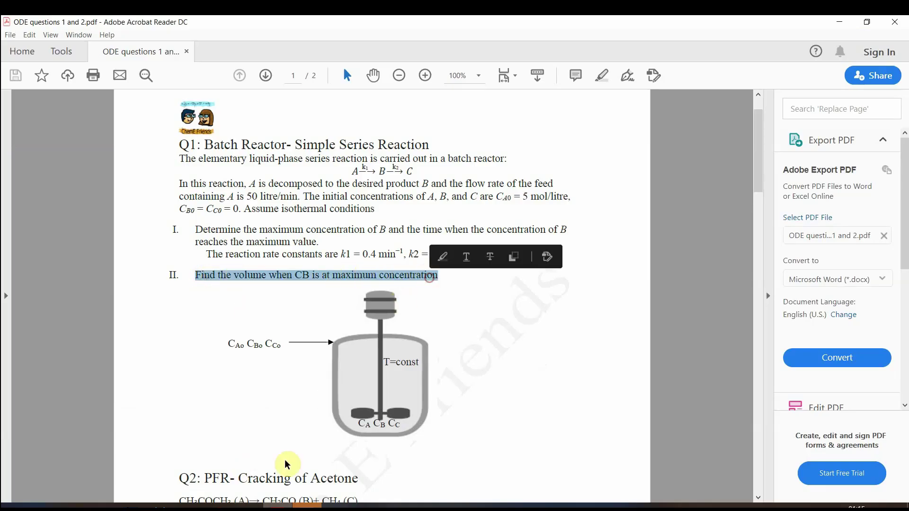
{"action": "left_click", "coordinate": [277, 504]}
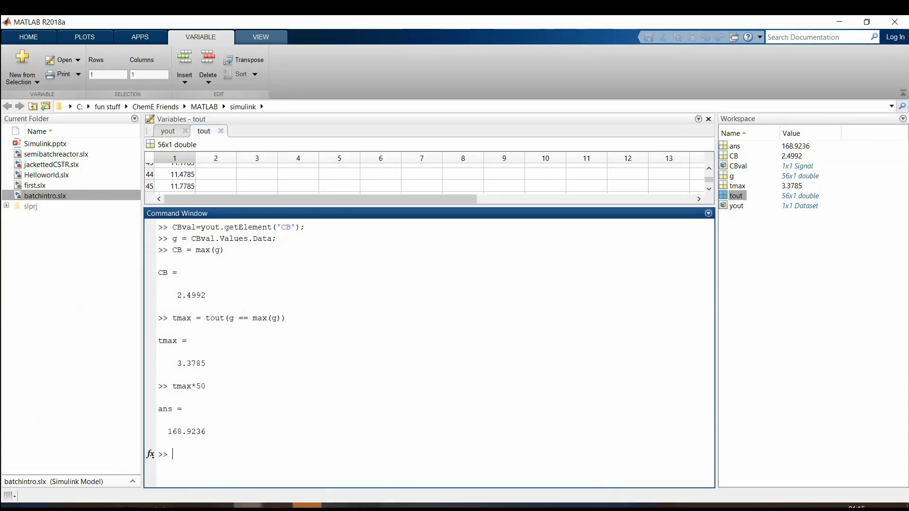
Highlight the 50 litre/min feed rate, the tmax*50 line and the 168.9236 result
{"action": "left_click", "coordinate": [277, 506]}
{"action": "left_click_drag", "start_coordinate": [246, 196], "coordinate": [300, 196]}
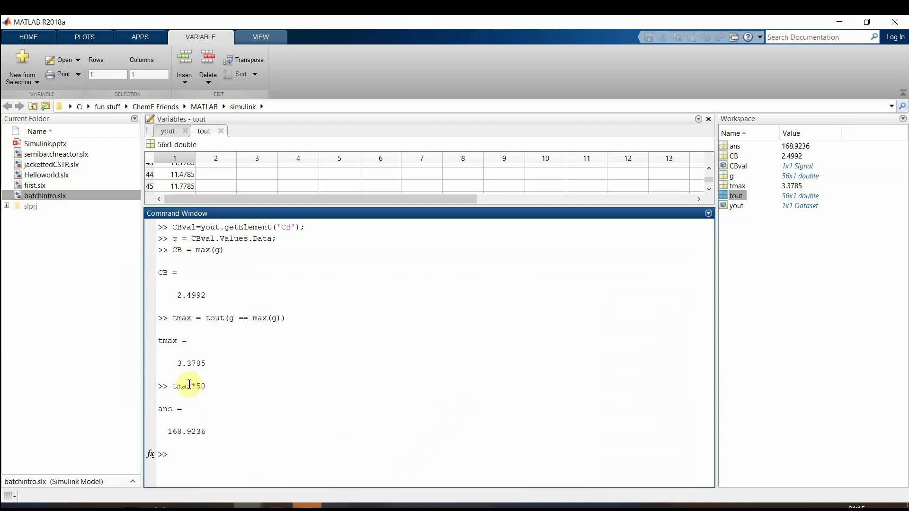
{"action": "left_click_drag", "start_coordinate": [171, 388], "coordinate": [217, 386]}
{"action": "left_click", "coordinate": [219, 386]}
{"action": "left_click_drag", "start_coordinate": [213, 430], "coordinate": [165, 432]}
{"action": "left_click", "coordinate": [269, 436]}
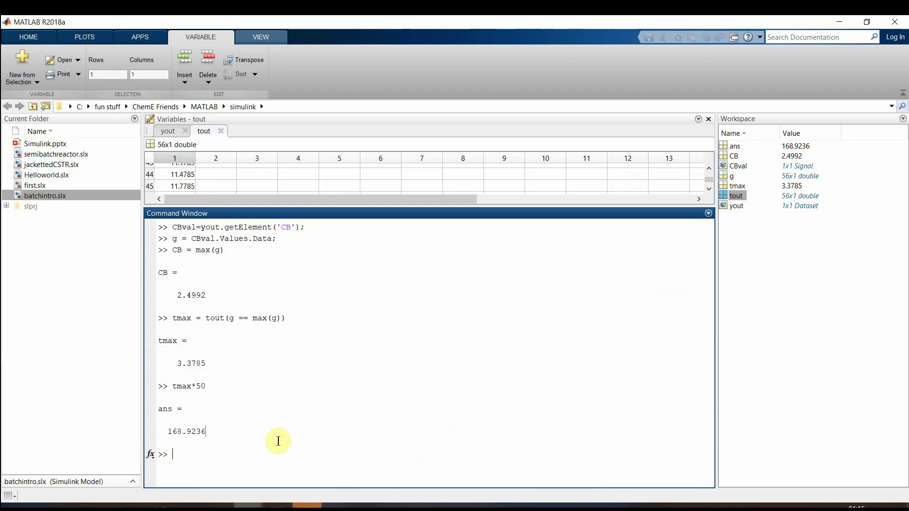